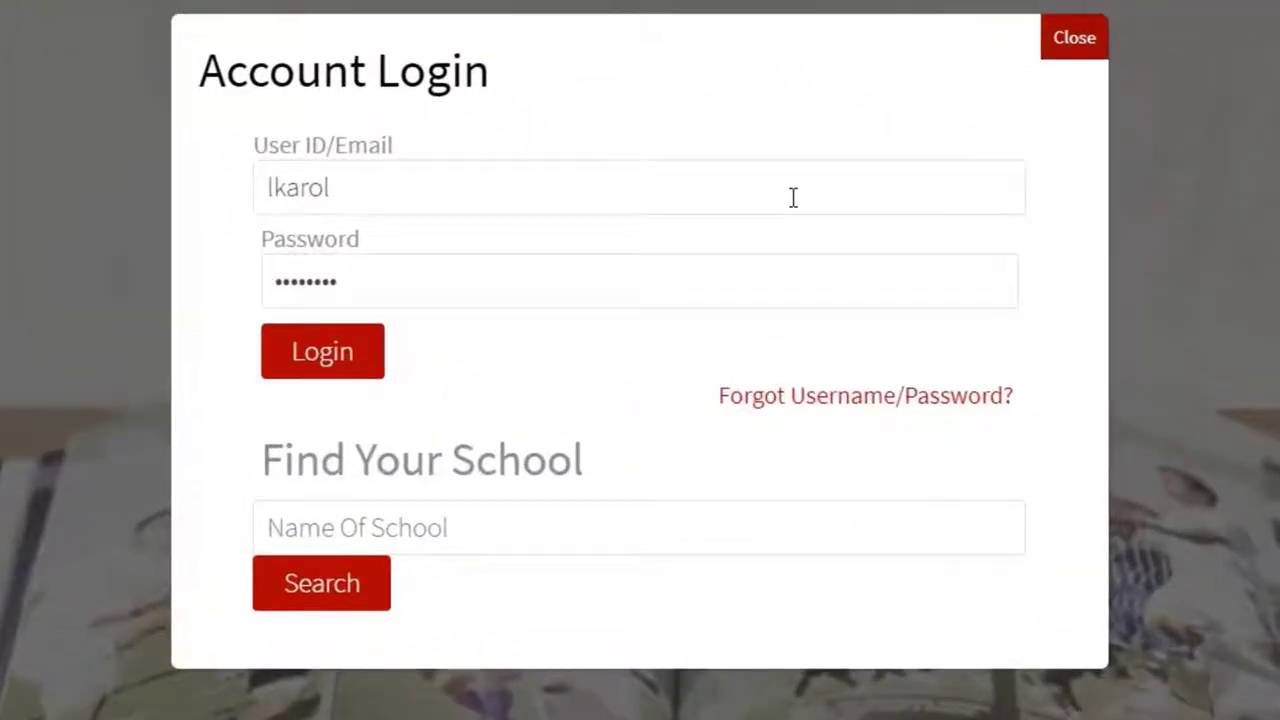
Step: Sign in to the Entourage Yearbooks account from the login form
left_click(793, 197)
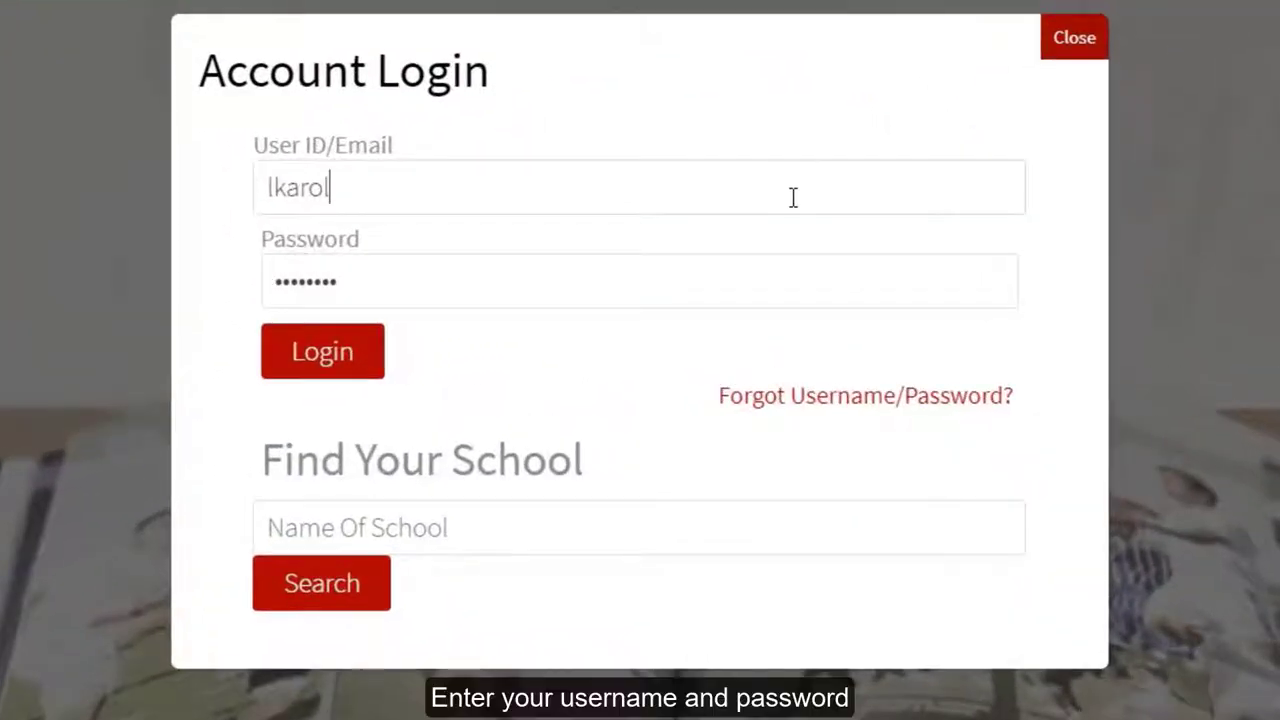
left_click(347, 376)
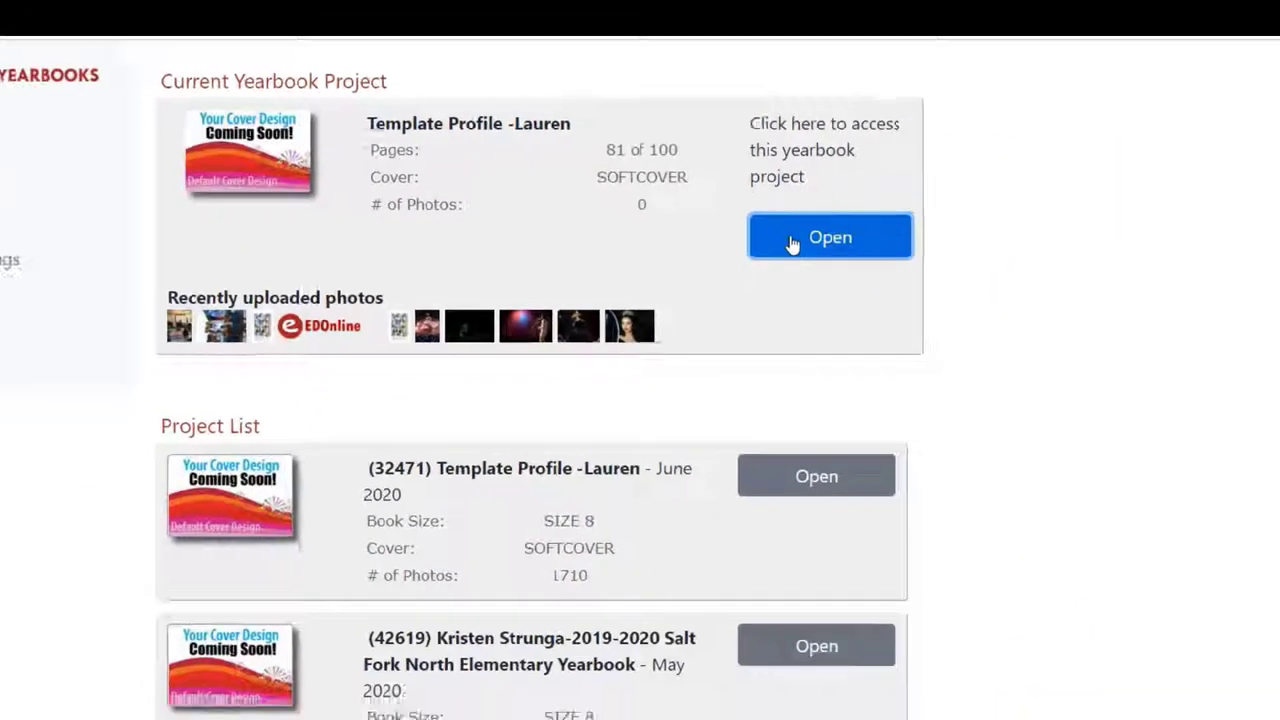
Step: Open the current yearbook project's EDOnline dashboard (81 of 100 pages started) and show the MANAGE menu
left_click(928, 290)
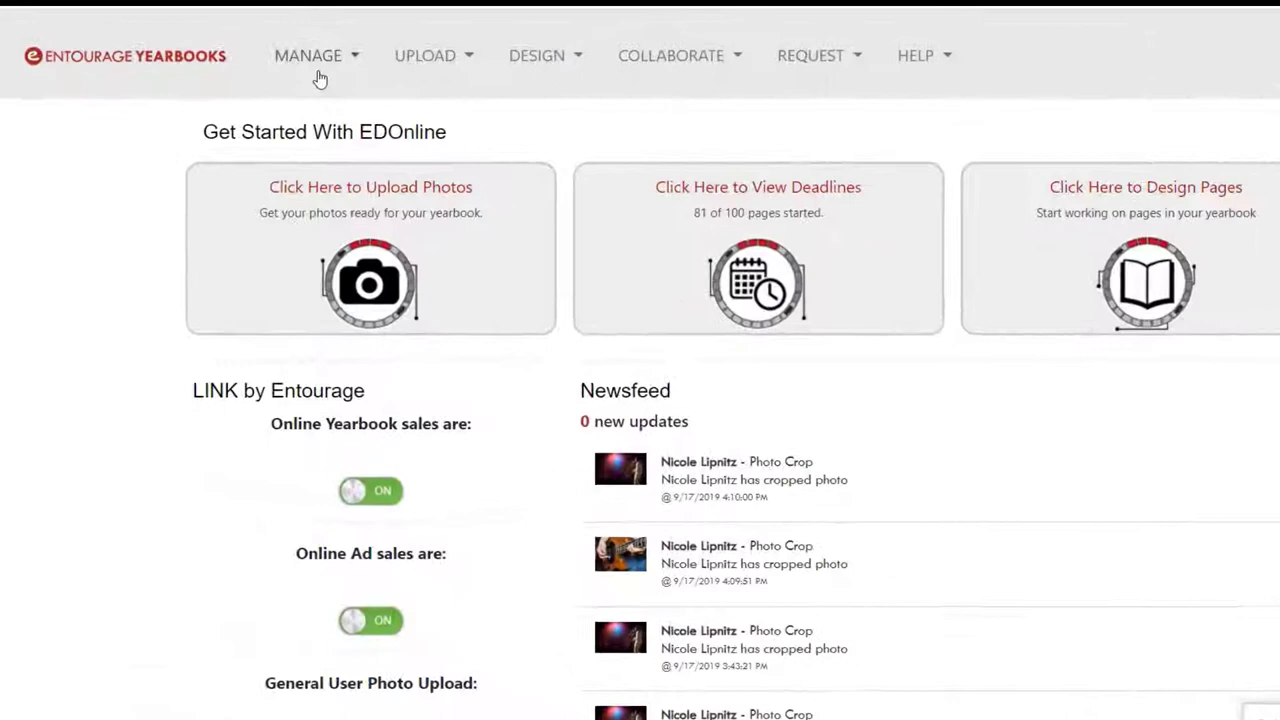
left_click(325, 60)
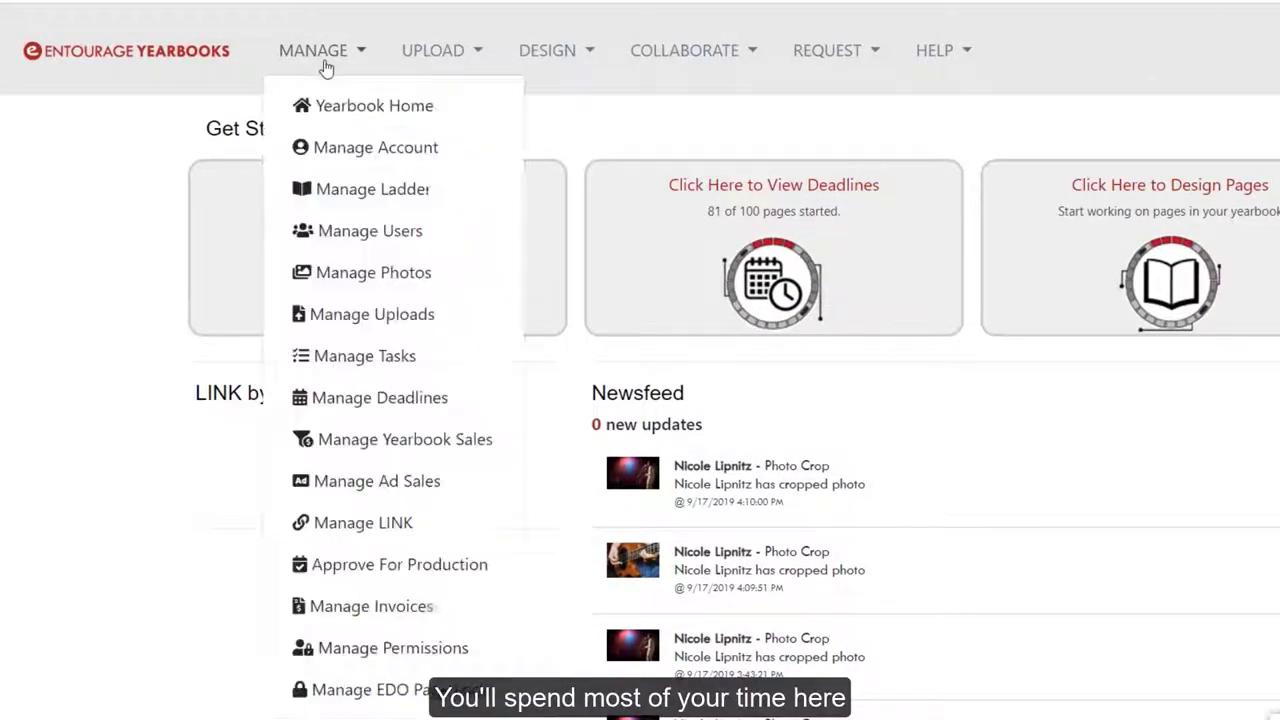
Step: Review contacts, 100-page book specs and support team on Manage Your Yearbook Account, then reopen MANAGE
left_click(330, 148)
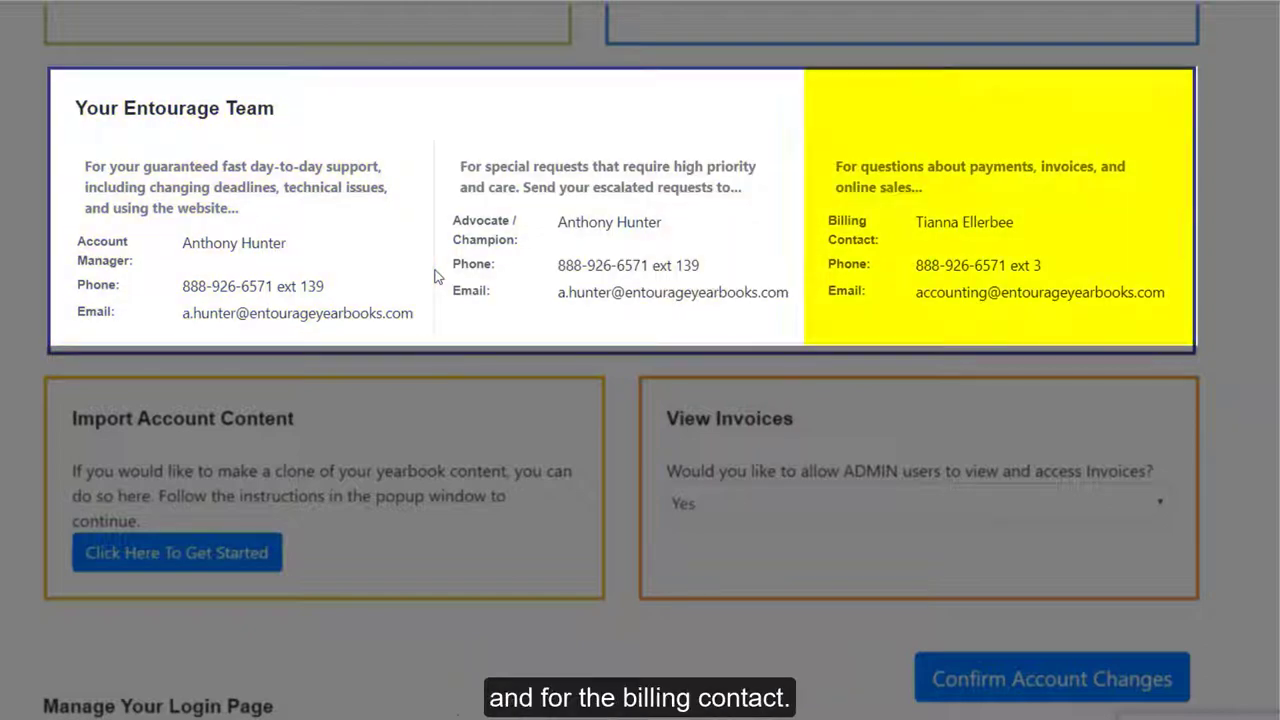
scroll(435, 276, "up", 10)
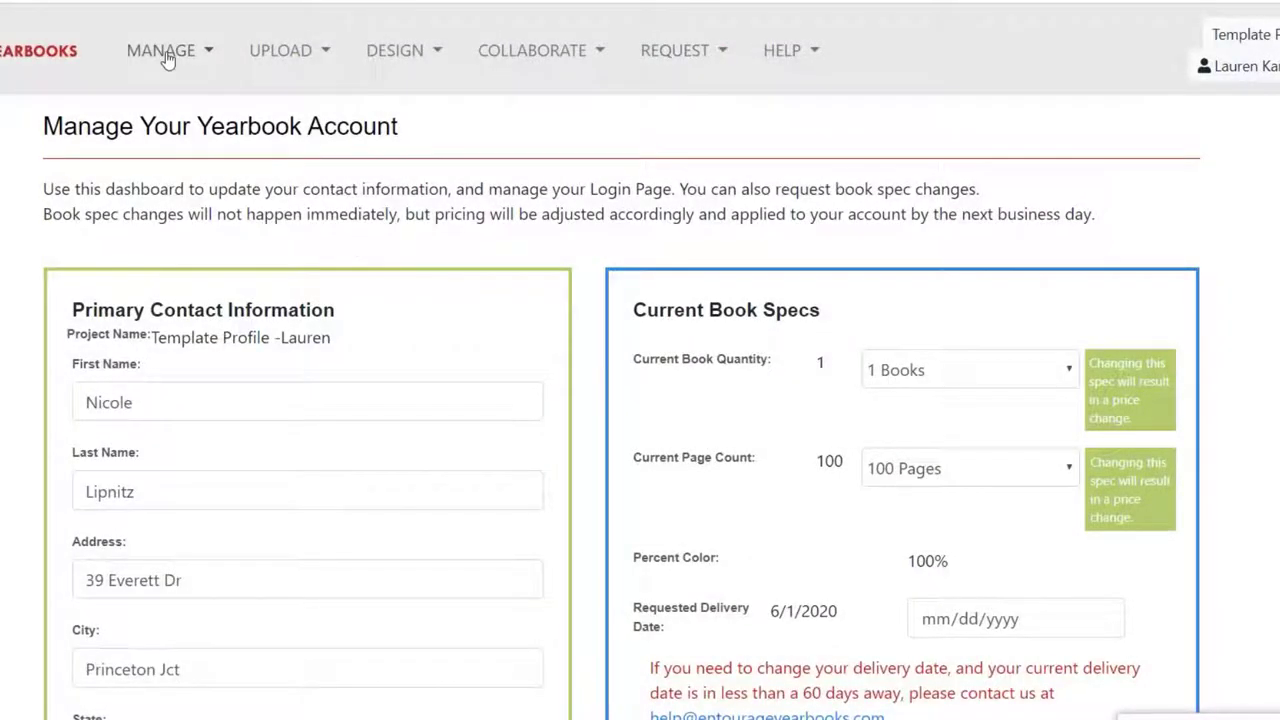
left_click(167, 58)
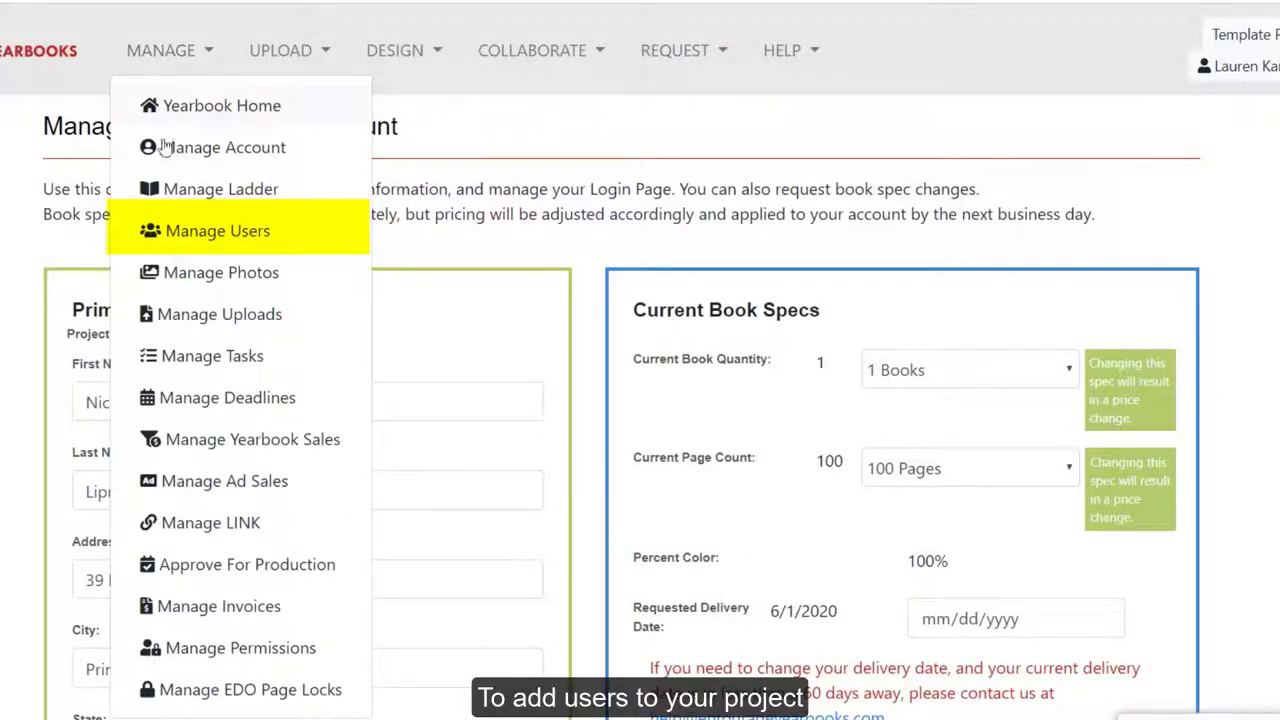
Step: Browse Manage Users' two admin staff and the Invite Users list, then reopen MANAGE
left_click(190, 233)
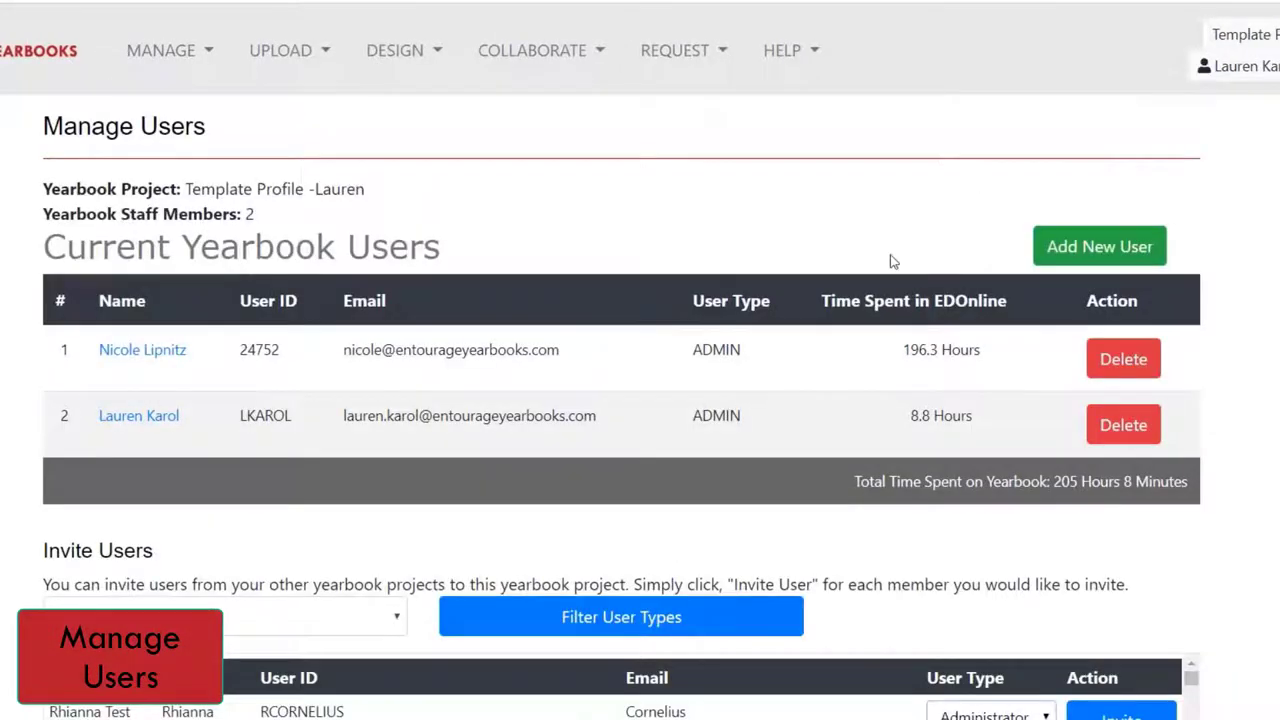
scroll(944, 265, "down", 1)
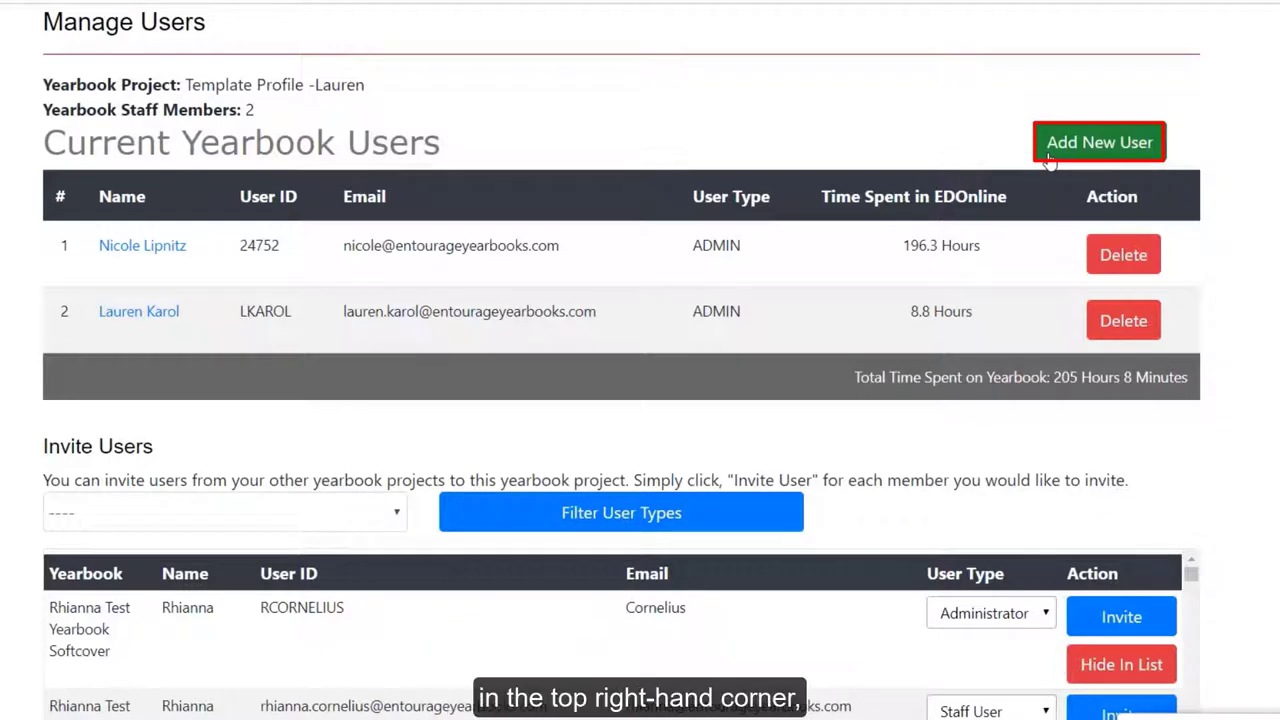
scroll(1200, 266, "down", 3)
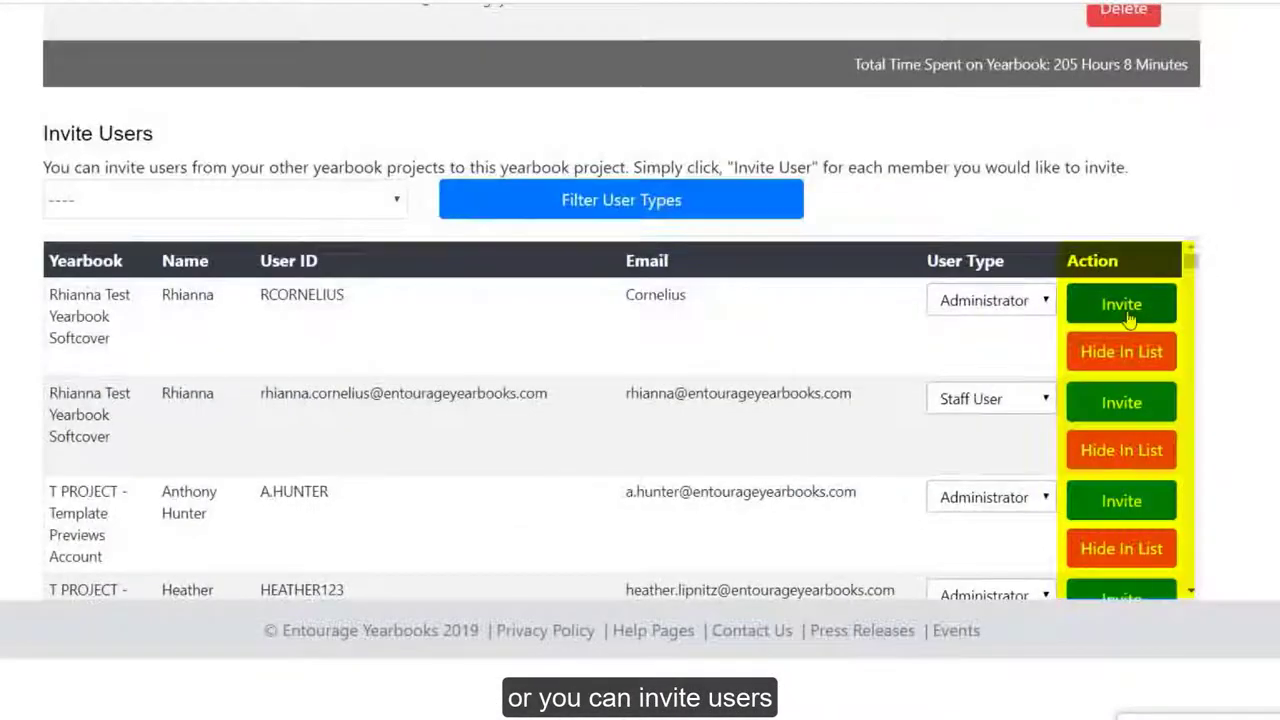
scroll(1128, 318, "down", 2)
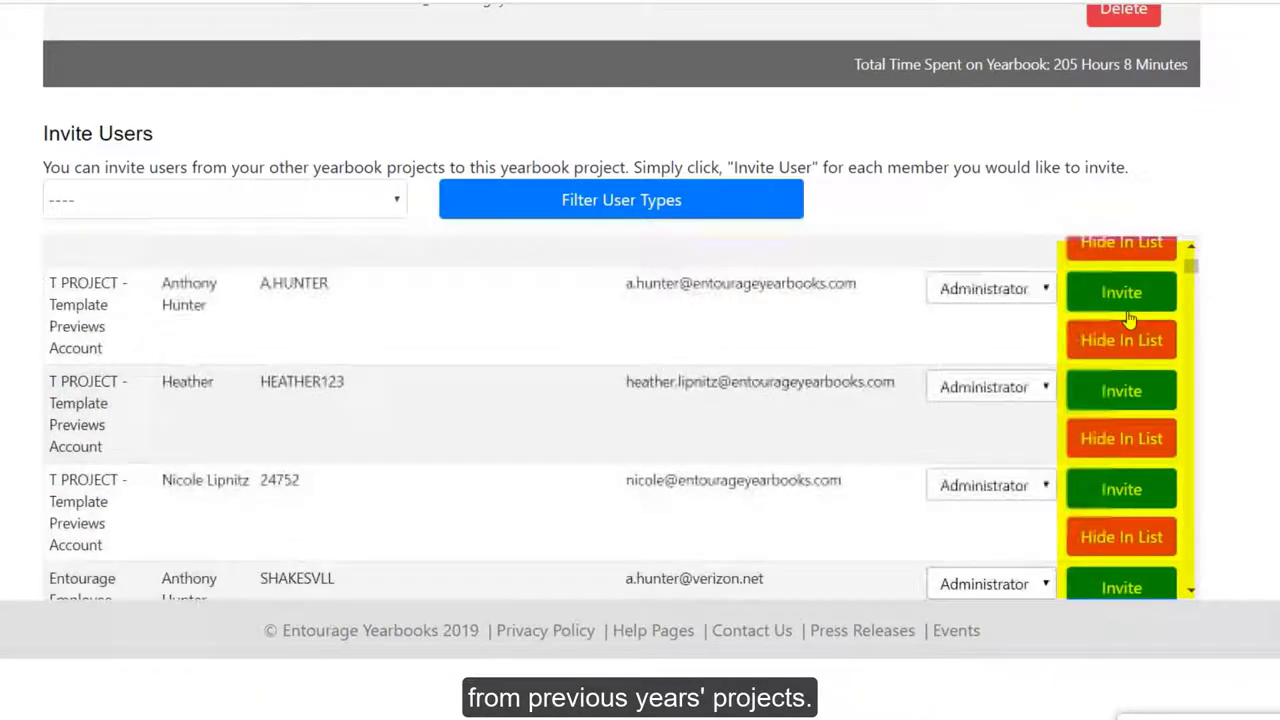
scroll(1128, 318, "down", 1)
scroll(1270, 307, "up", 4)
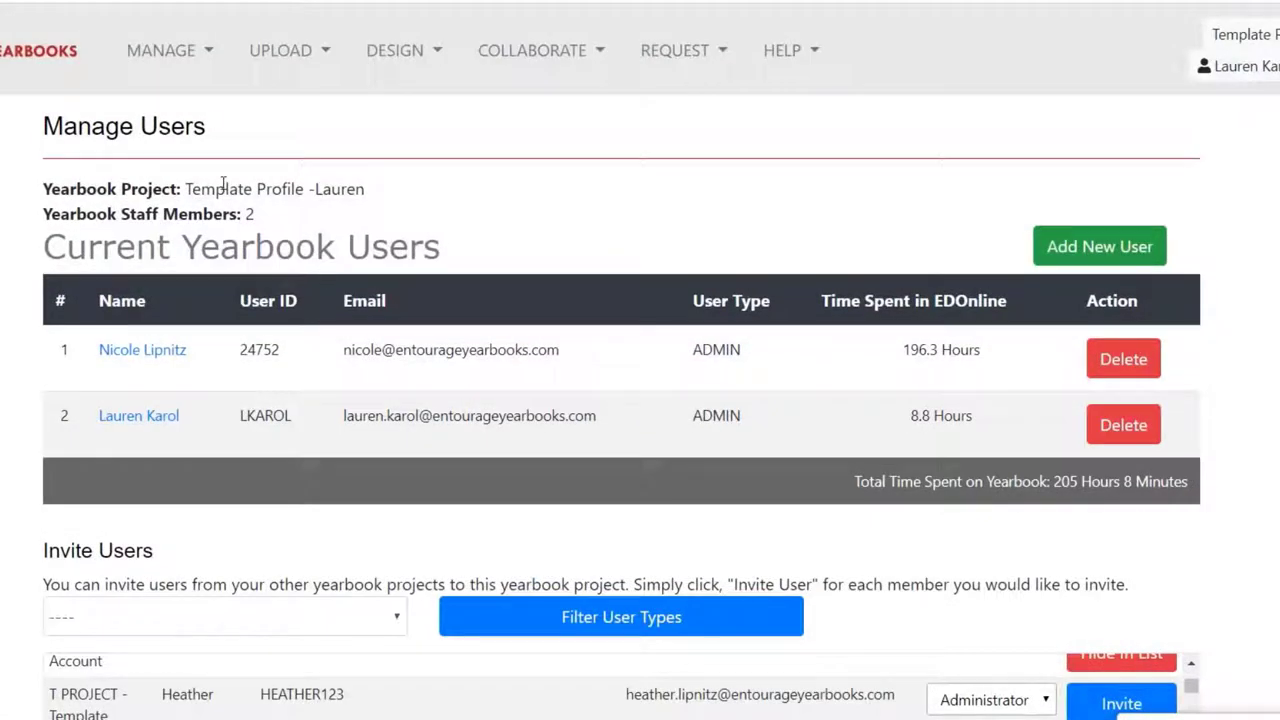
left_click(184, 54)
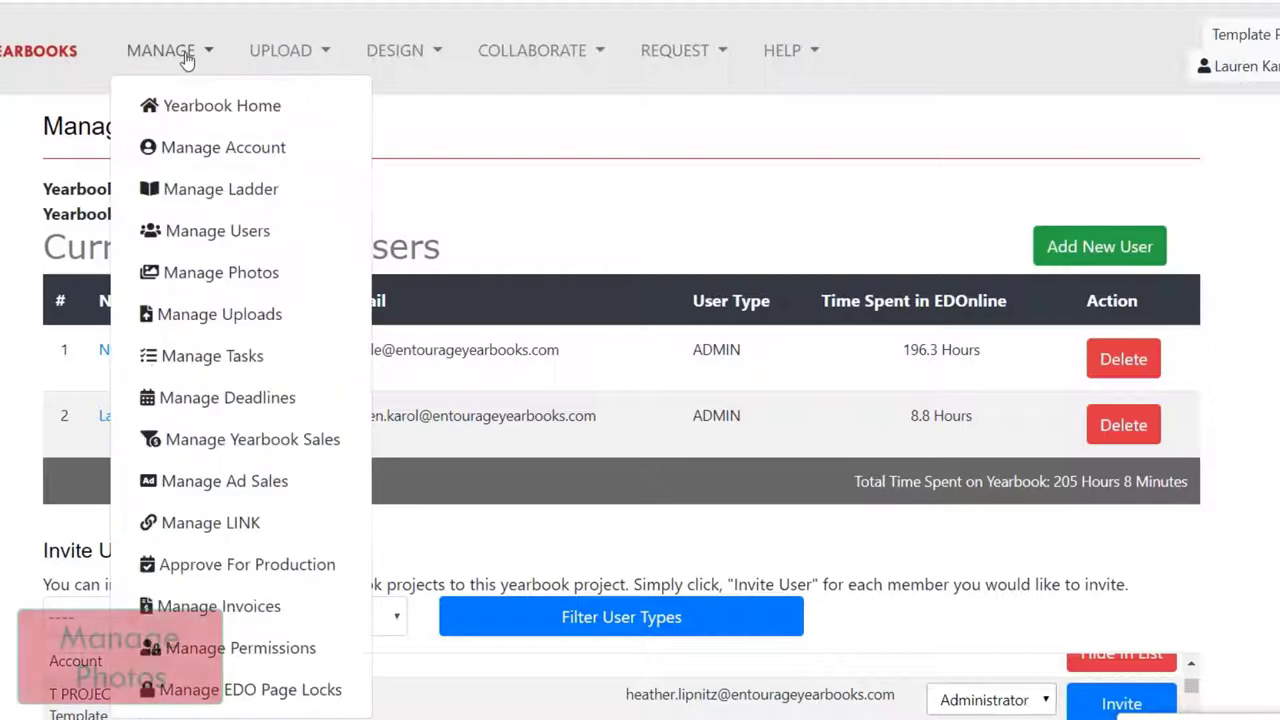
Step: Review Manage Photos' 1714 photos by category and upload, email, import and cloud options, then reopen MANAGE
left_click(240, 275)
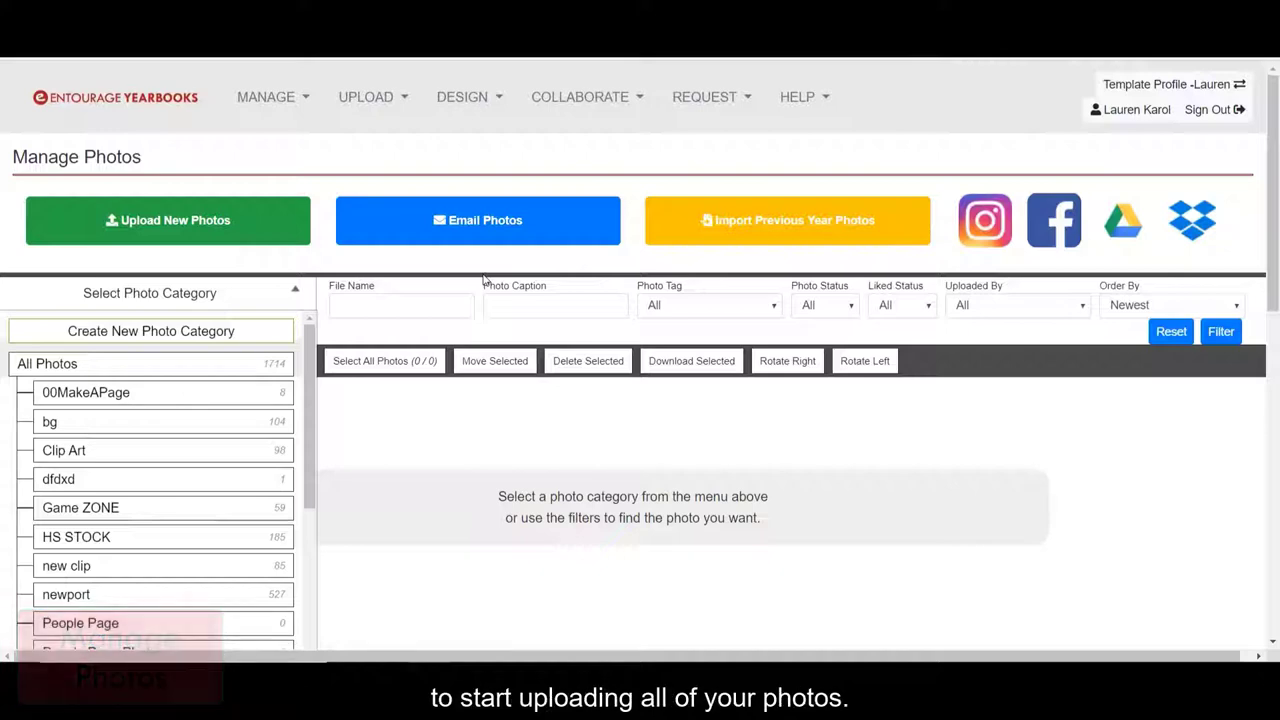
scroll(300, 270, "down", 1)
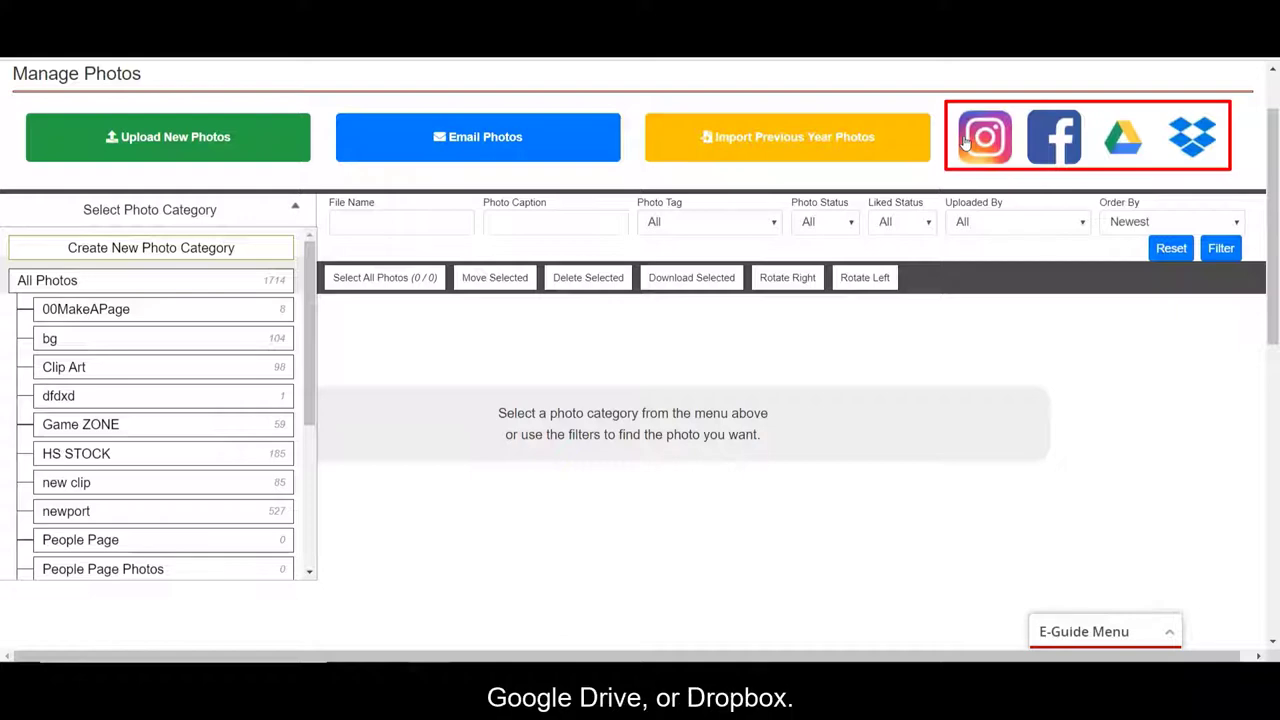
scroll(209, 280, "up", 1)
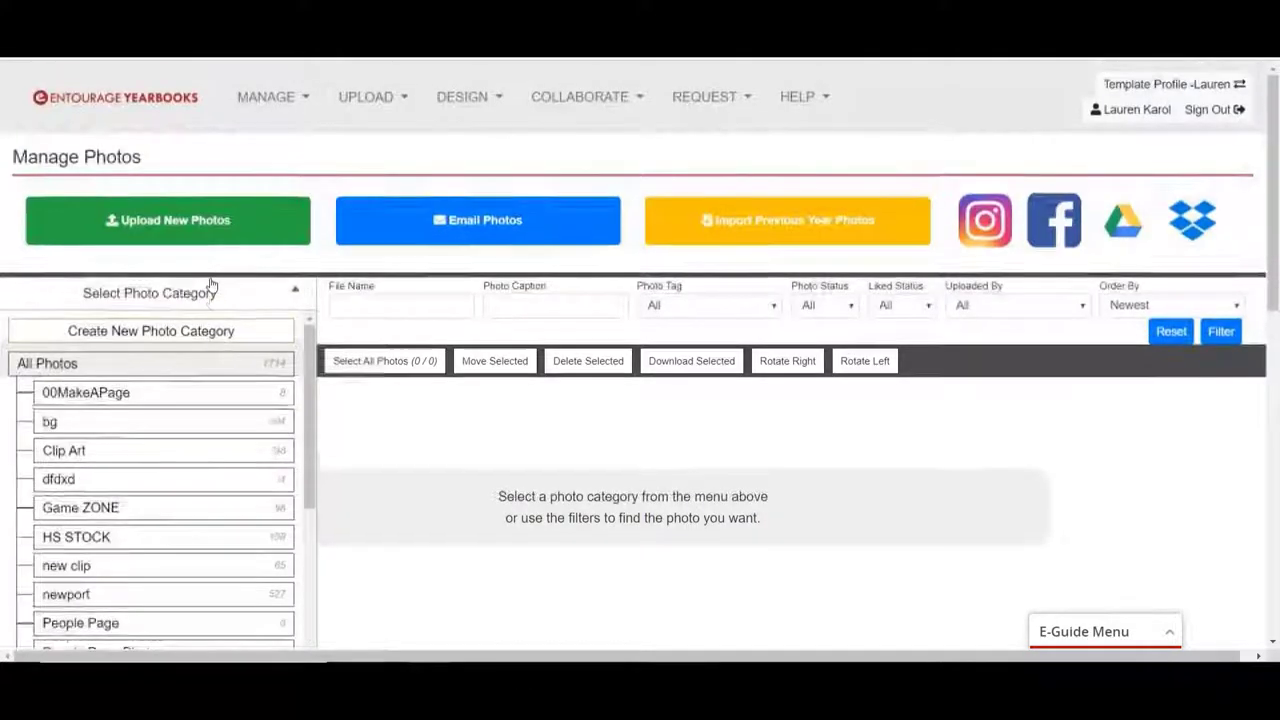
left_click(266, 98)
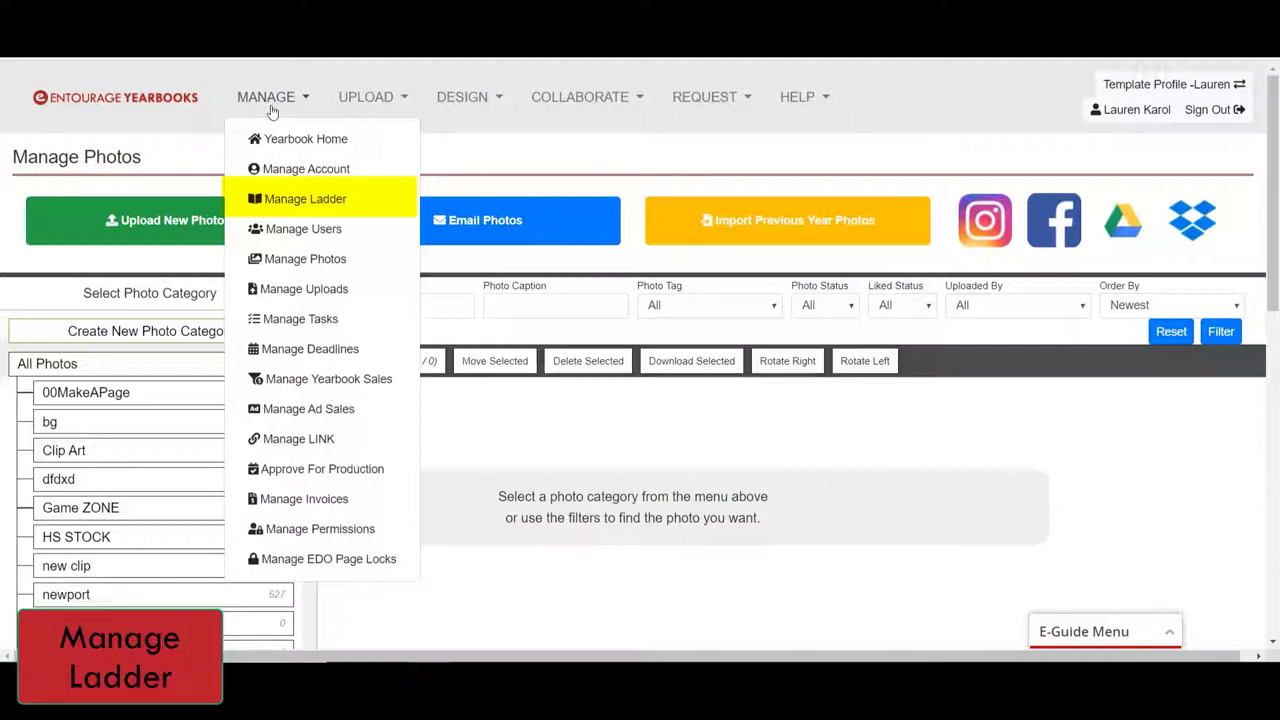
Step: Browse the Book Planning Ladder's softcover details, cover errors and page cards, including Page 1's Design Page
left_click(287, 198)
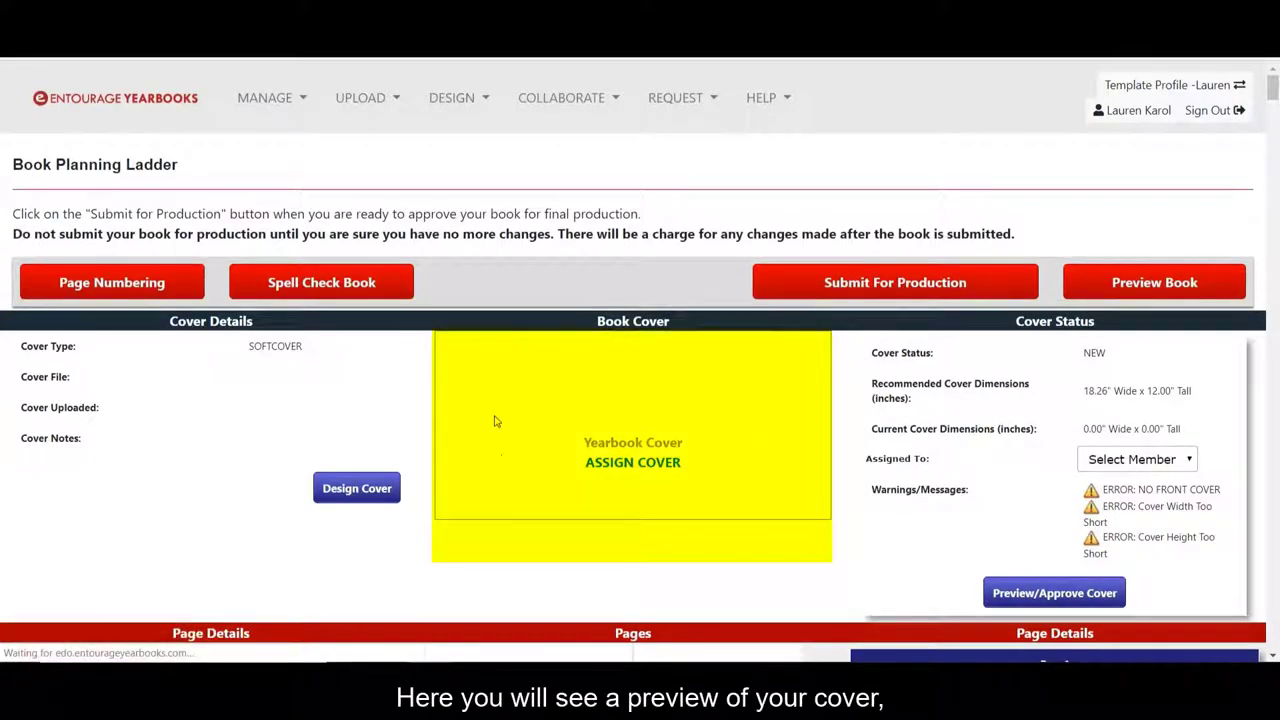
scroll(583, 402, "down", 4)
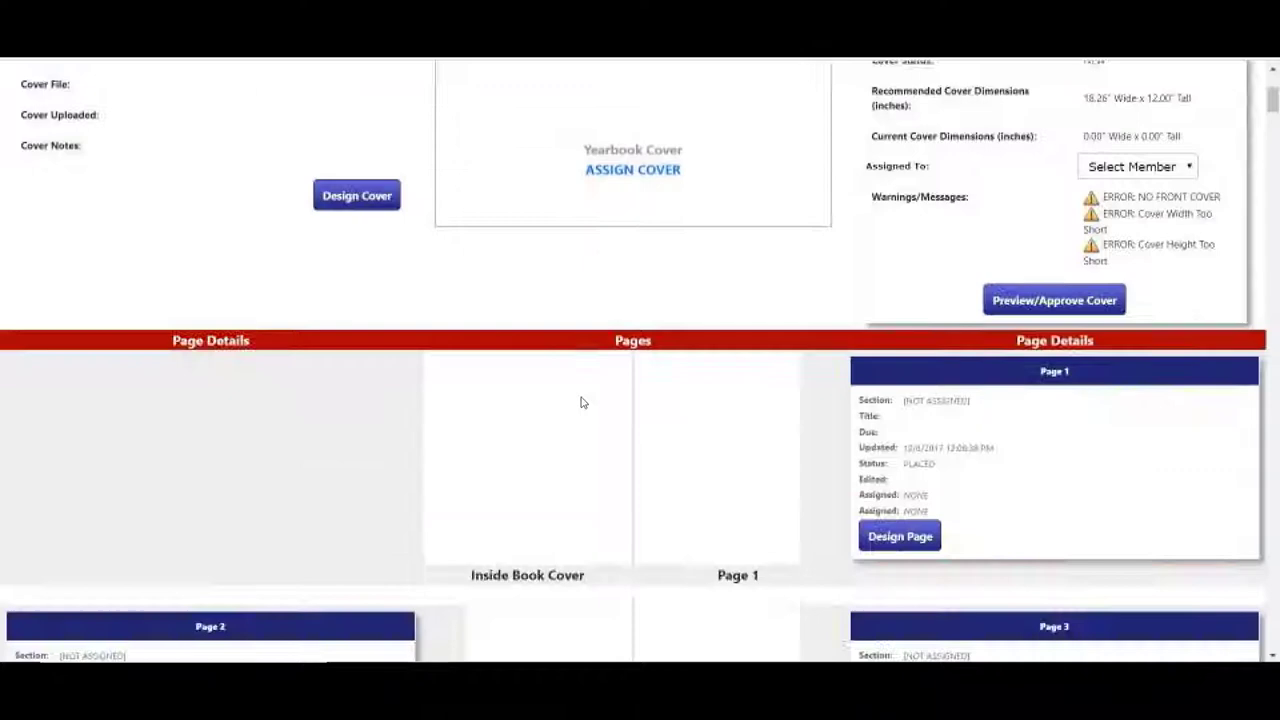
scroll(323, 537, "down", 1)
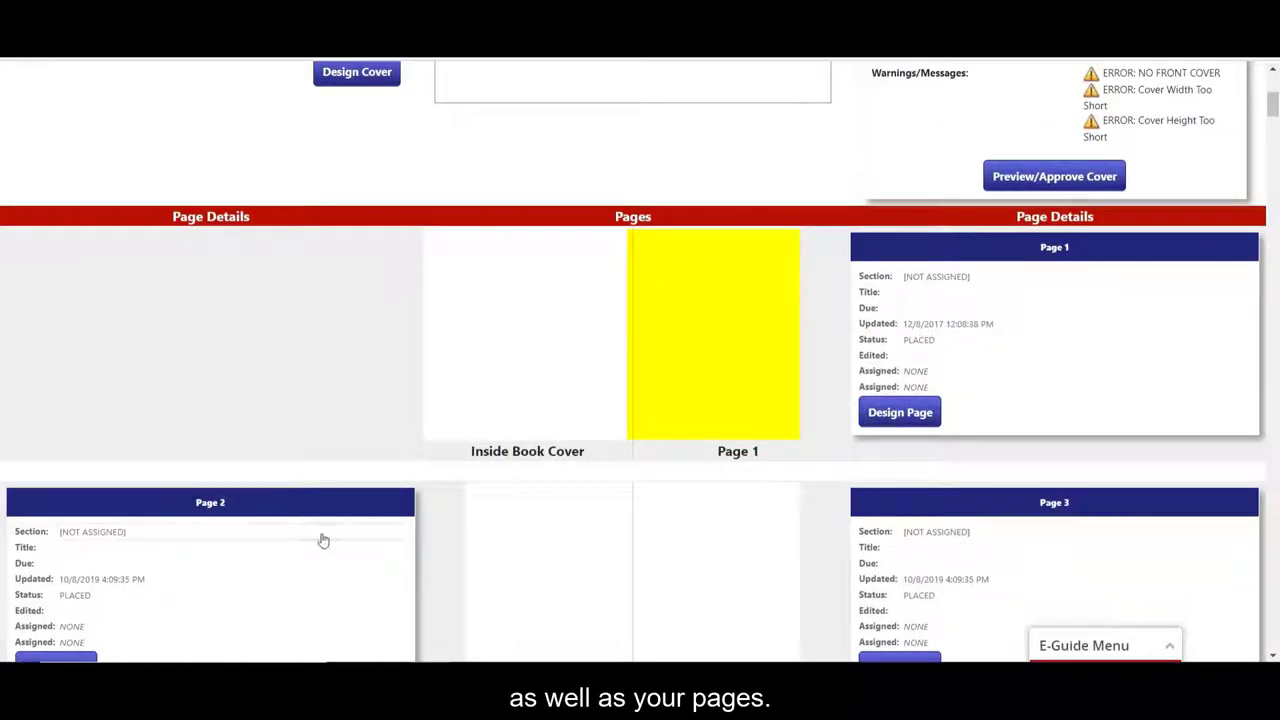
left_click(888, 421)
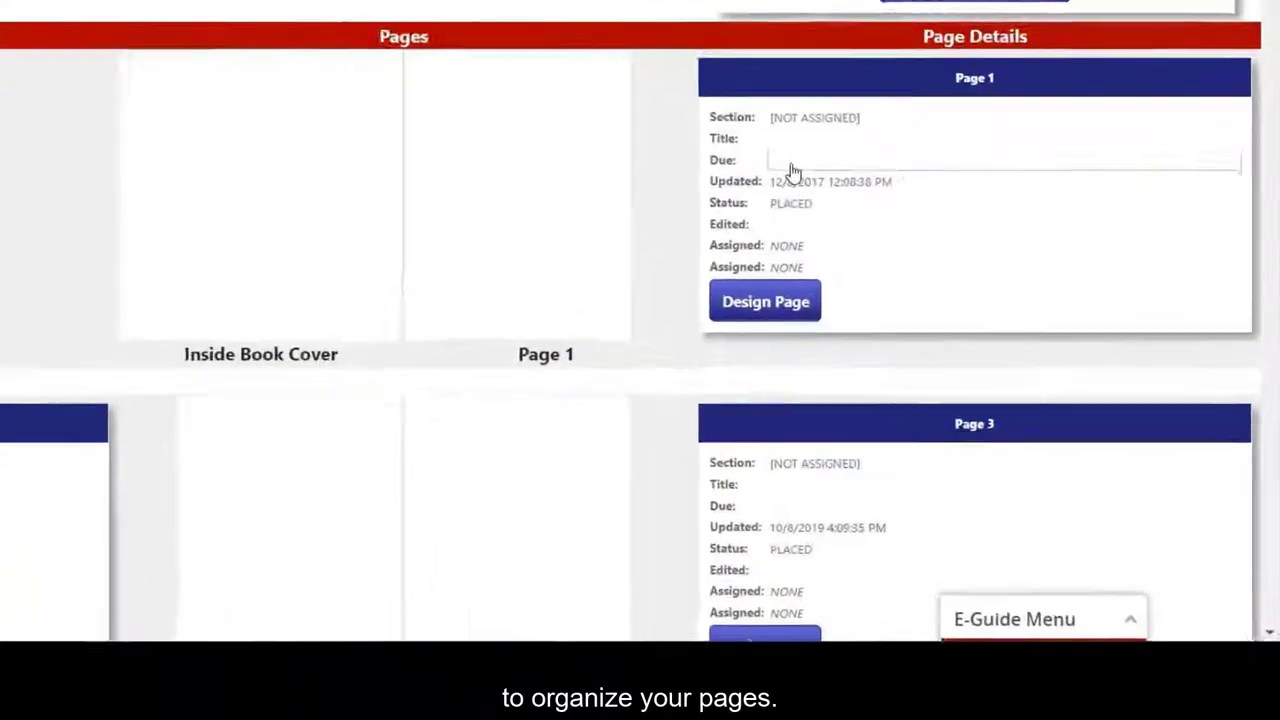
scroll(919, 313, "down", 1)
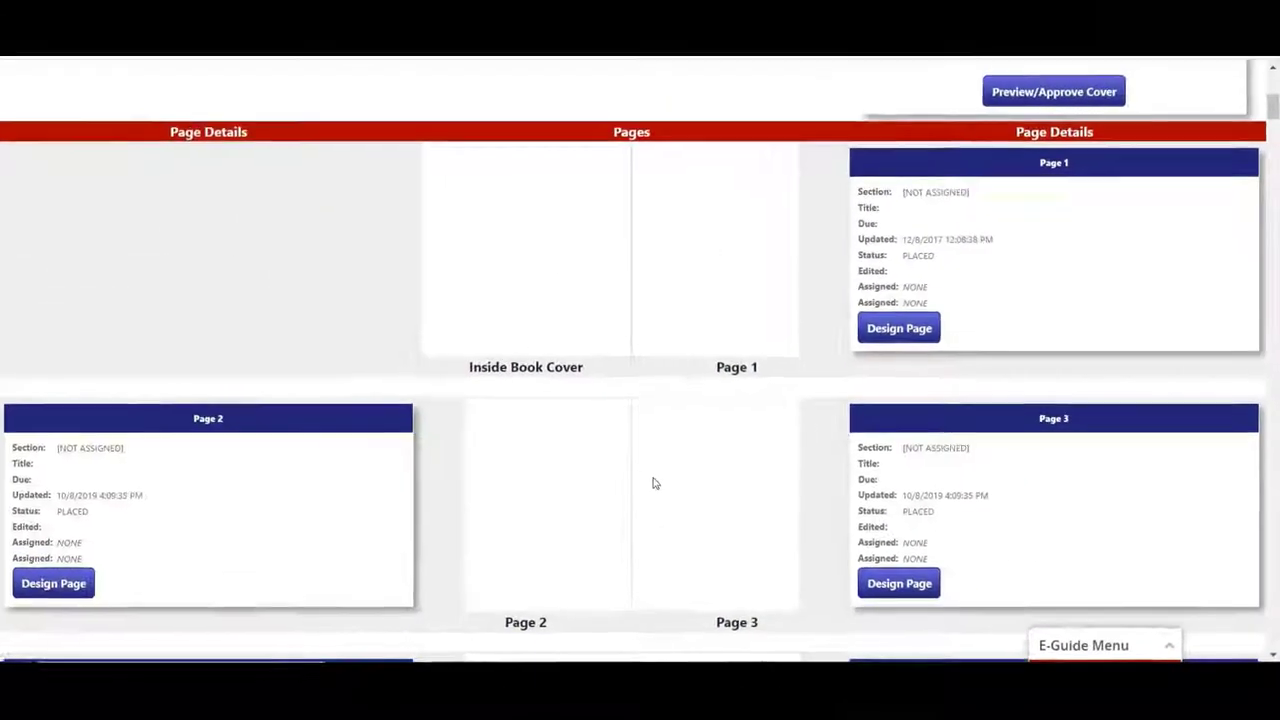
scroll(700, 462, "up", 5)
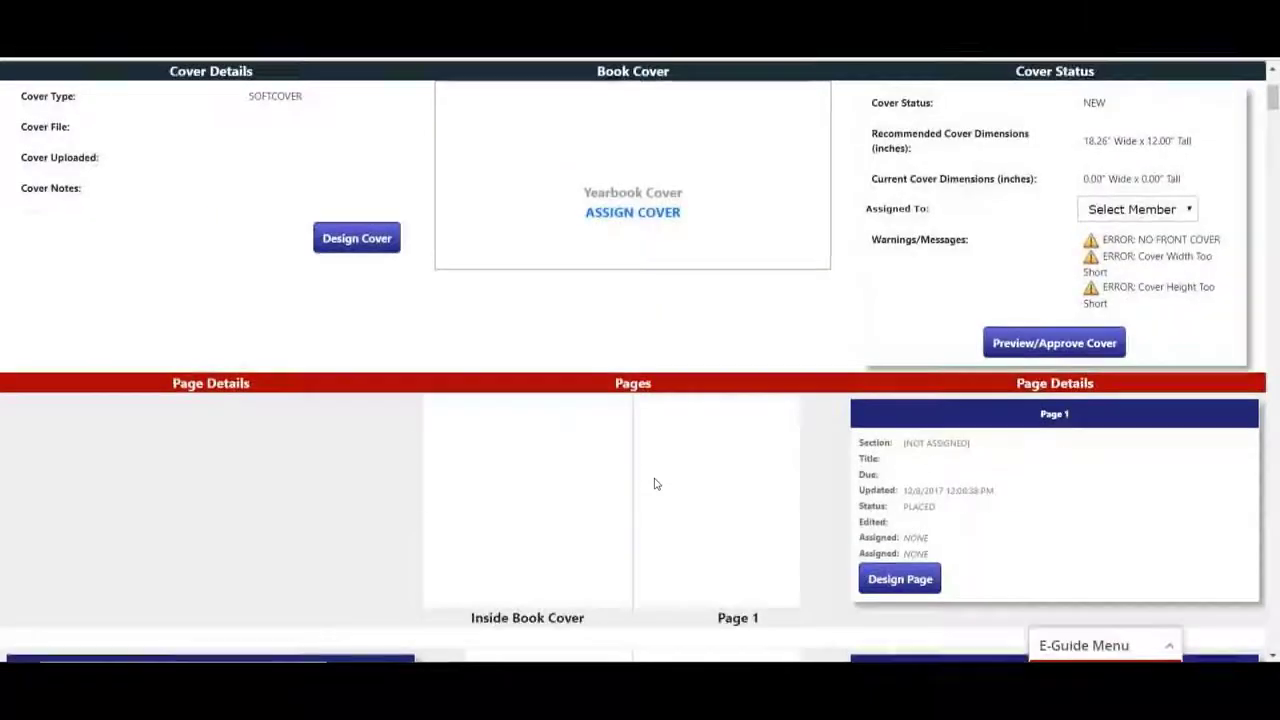
scroll(630, 478, "up", 2)
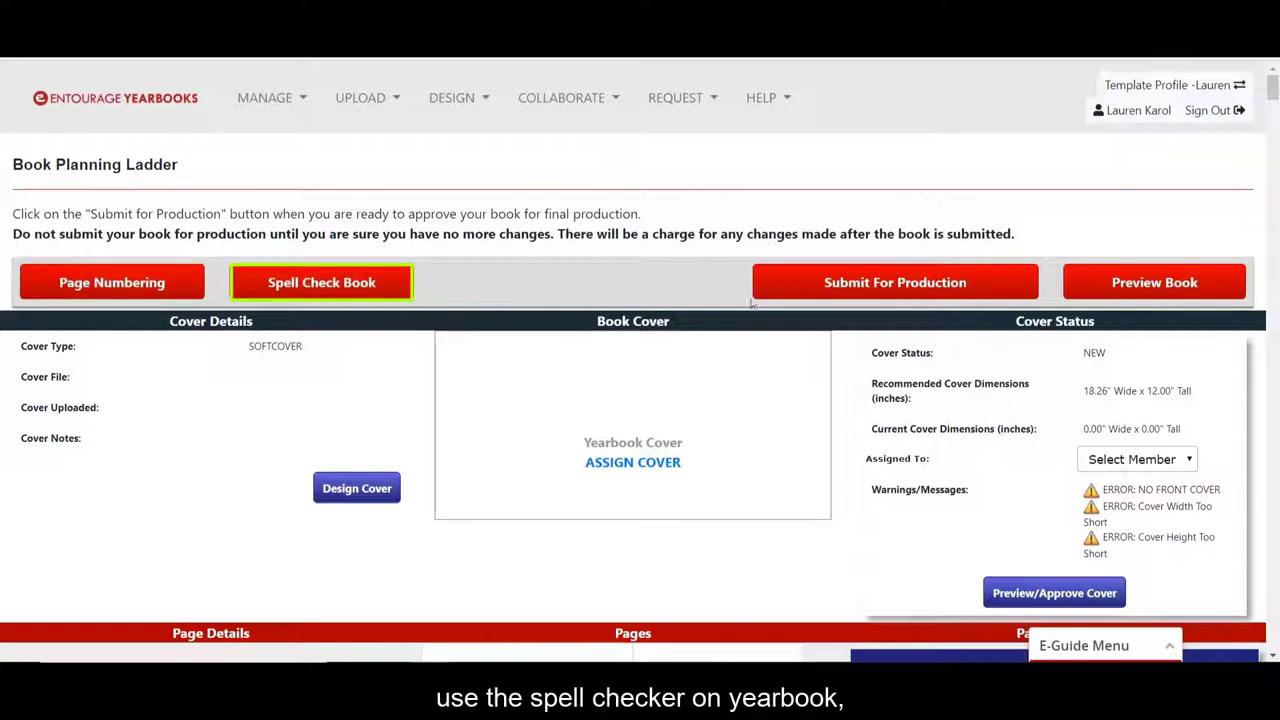
Step: Preview the yearbook flip-book and focus the email field for a new PDF preview request
left_click(1160, 285)
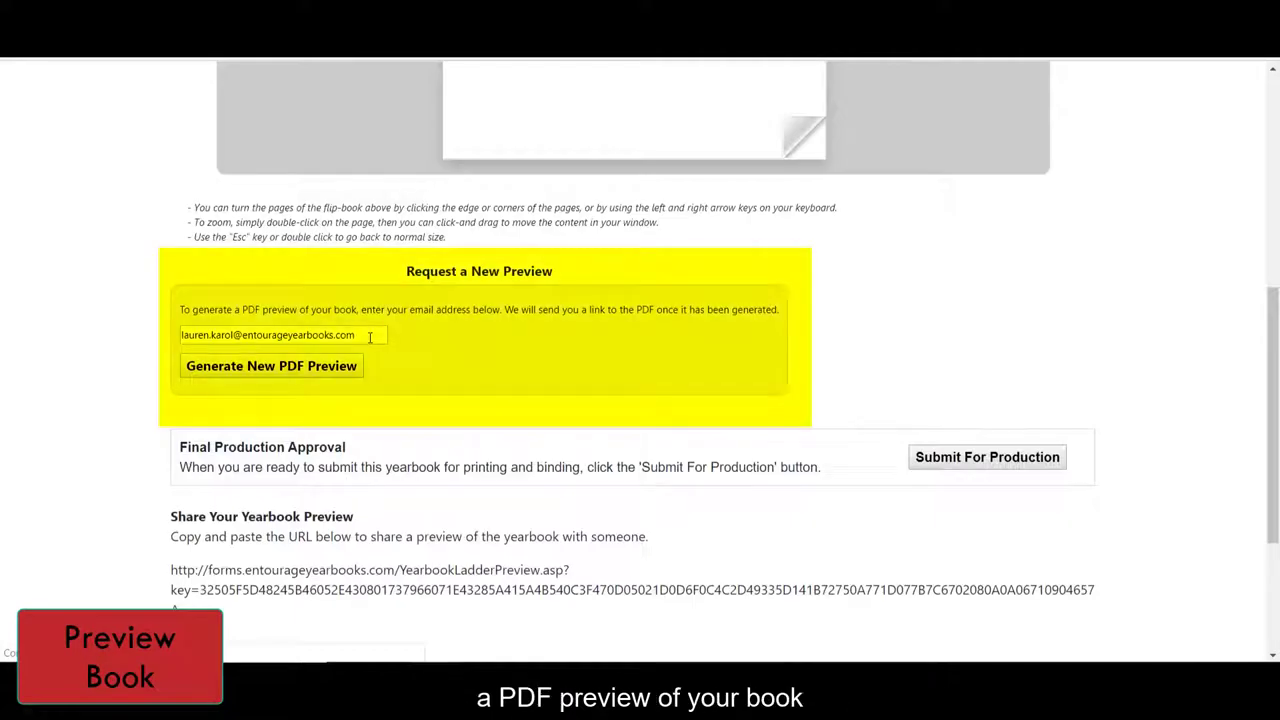
left_click(370, 337)
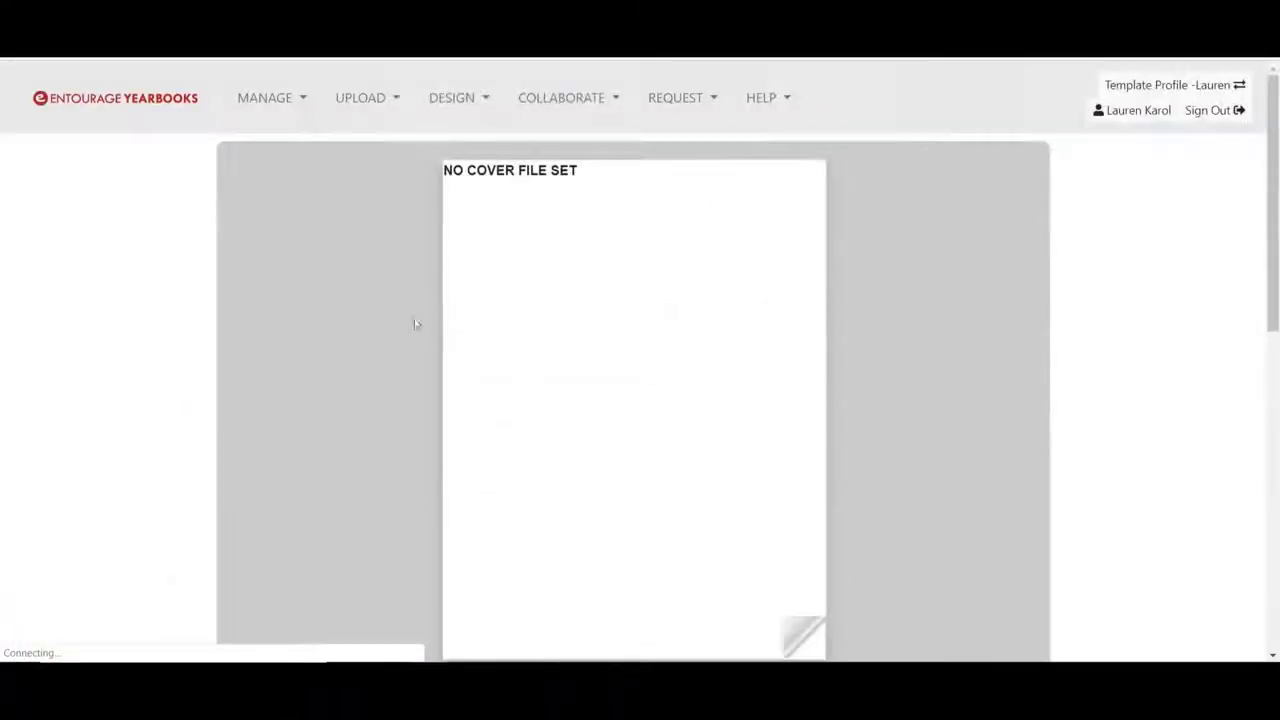
left_click(278, 98)
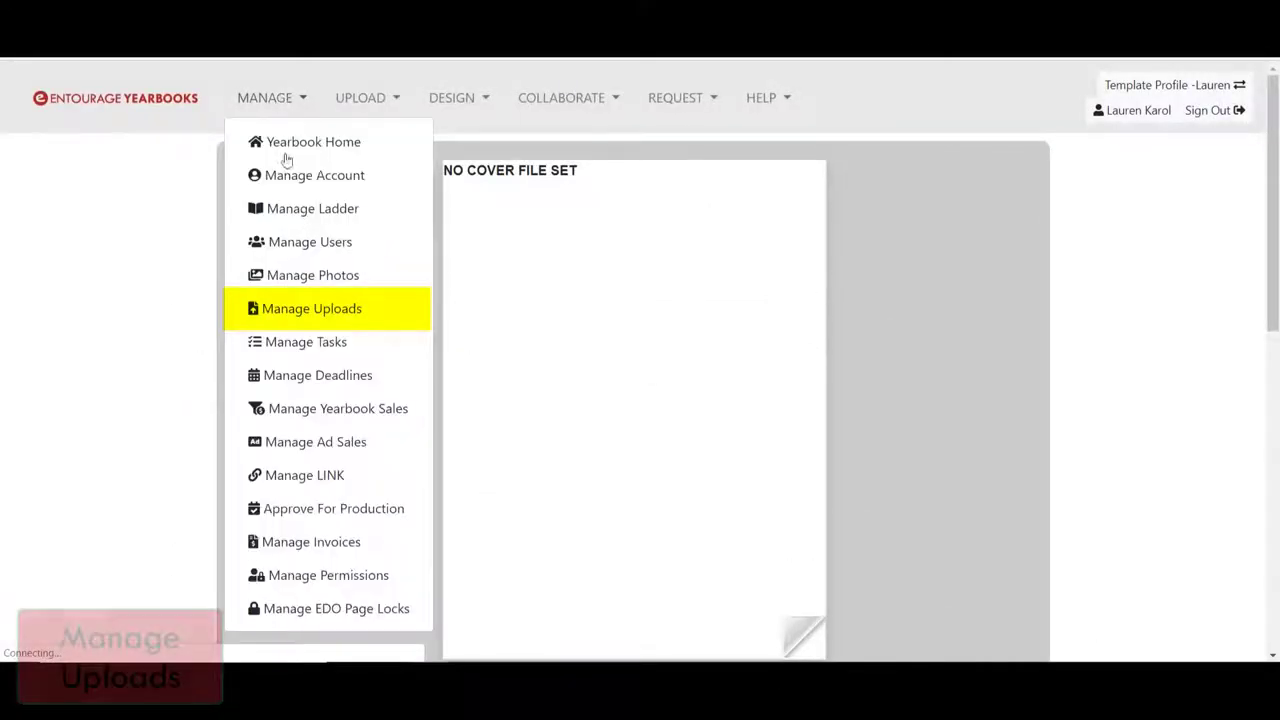
left_click(290, 310)
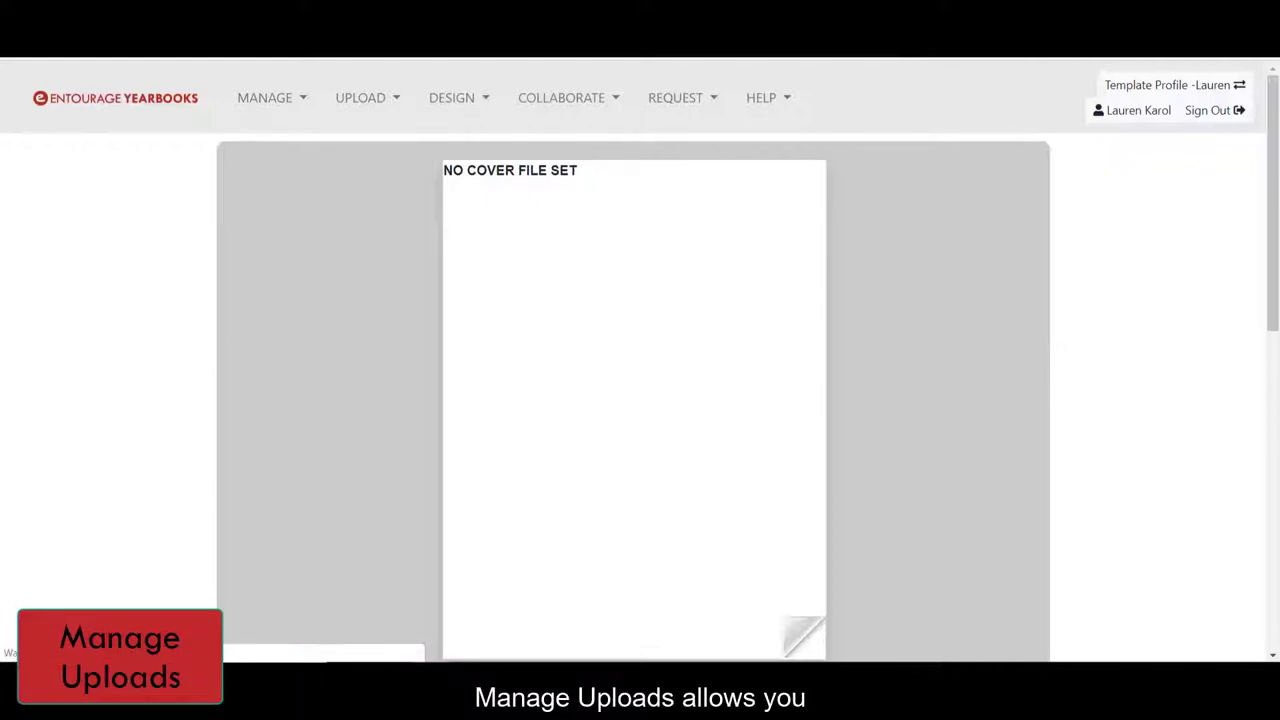
scroll(571, 346, "down", 2)
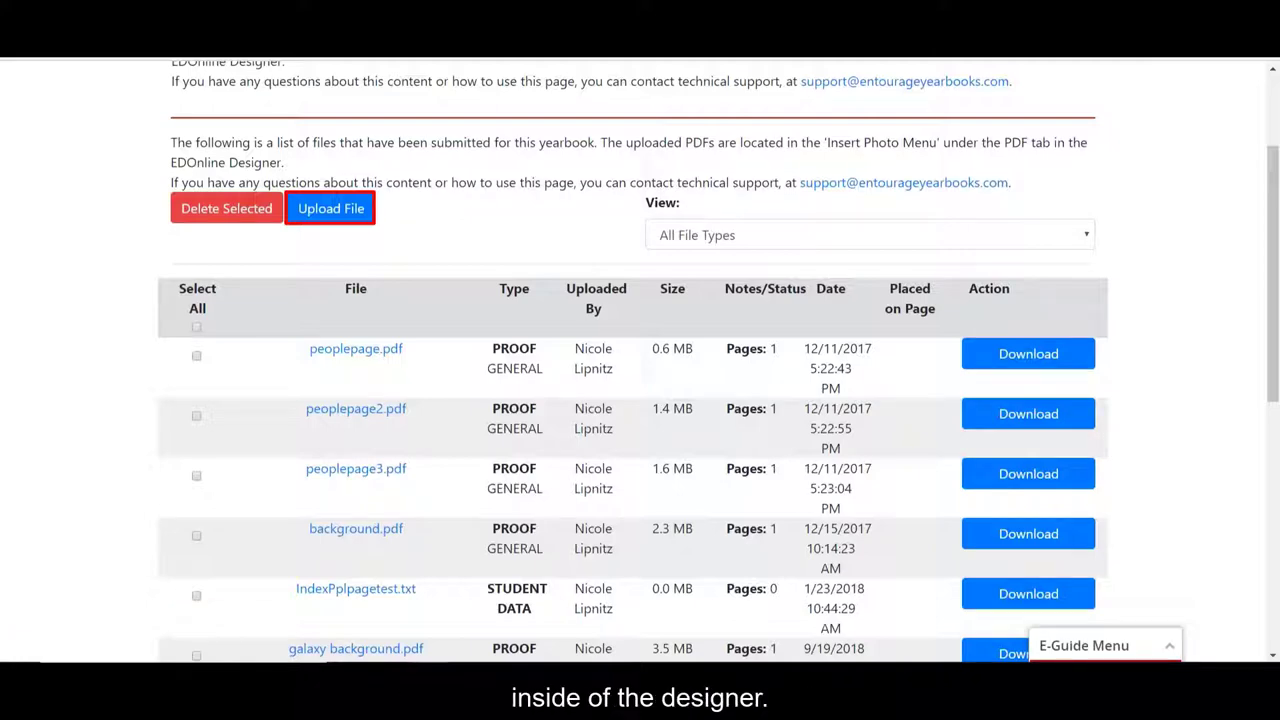
scroll(640, 400, "up", 3)
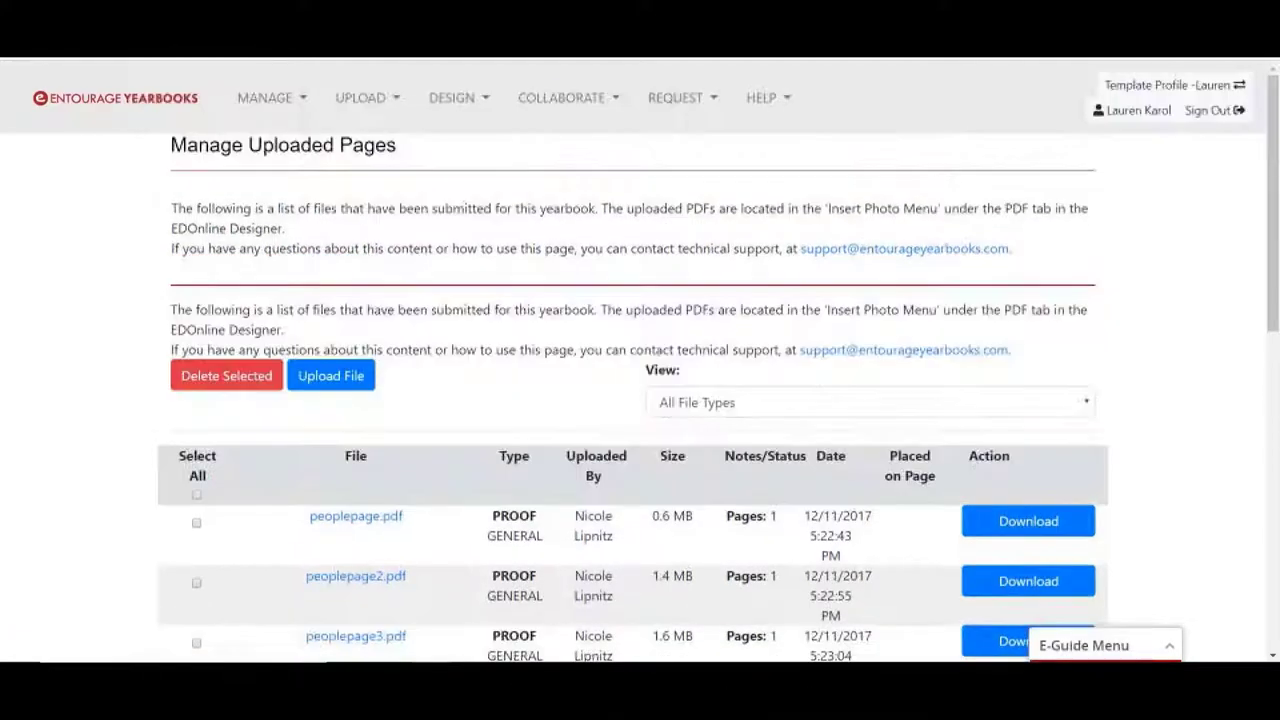
Step: Review the Manage Deadlines table, including Final Approval 5/4/2020 and Delivery Date 6/1/2020
left_click(257, 103)
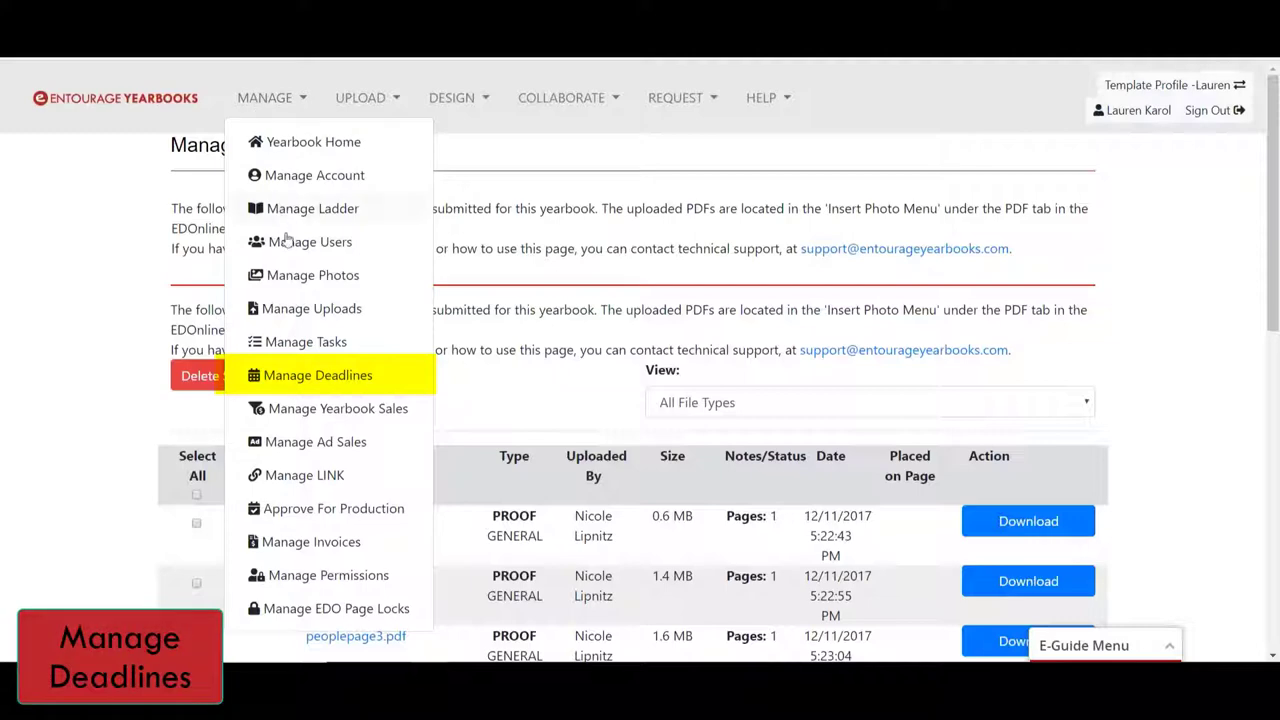
left_click(287, 375)
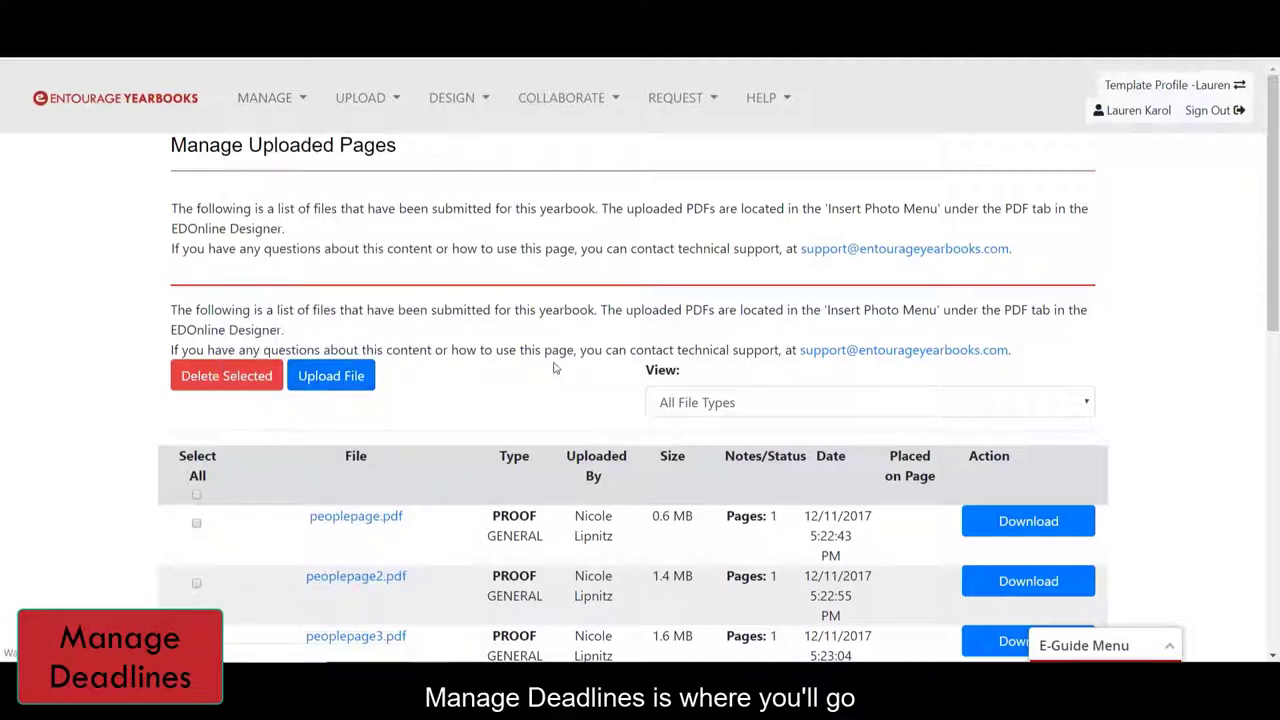
scroll(590, 348, "down", 2)
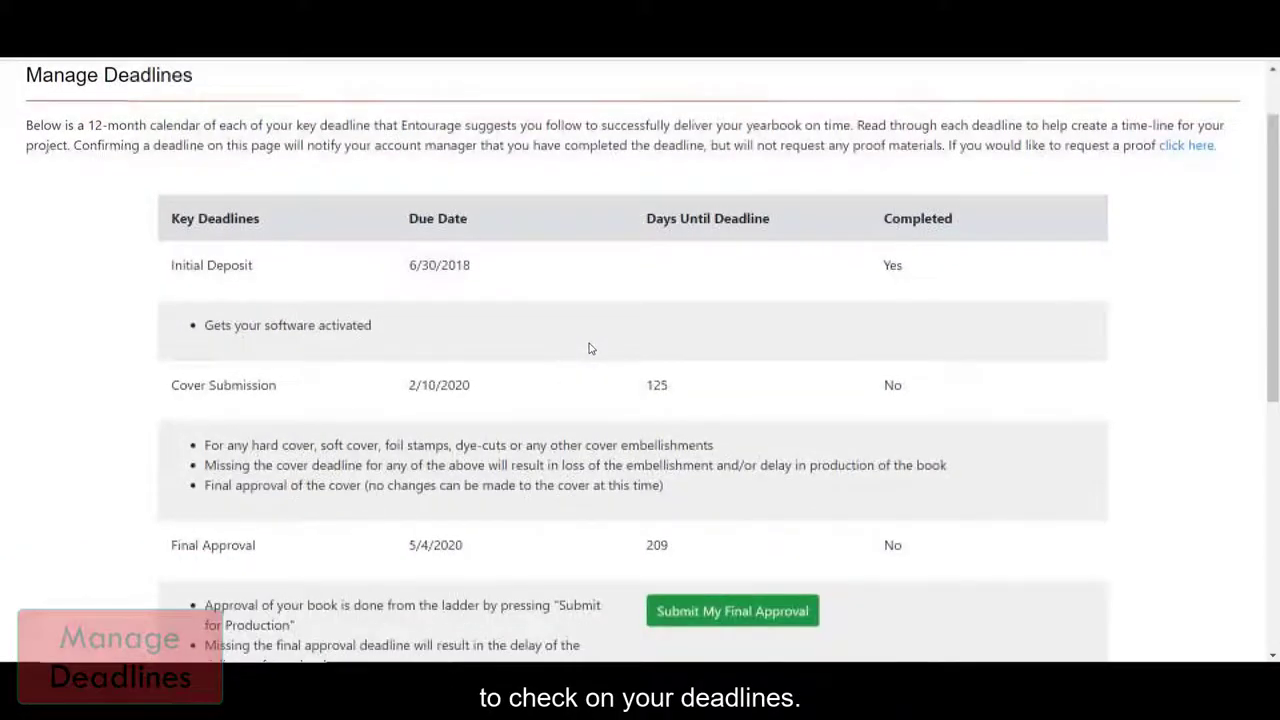
scroll(585, 348, "down", 1)
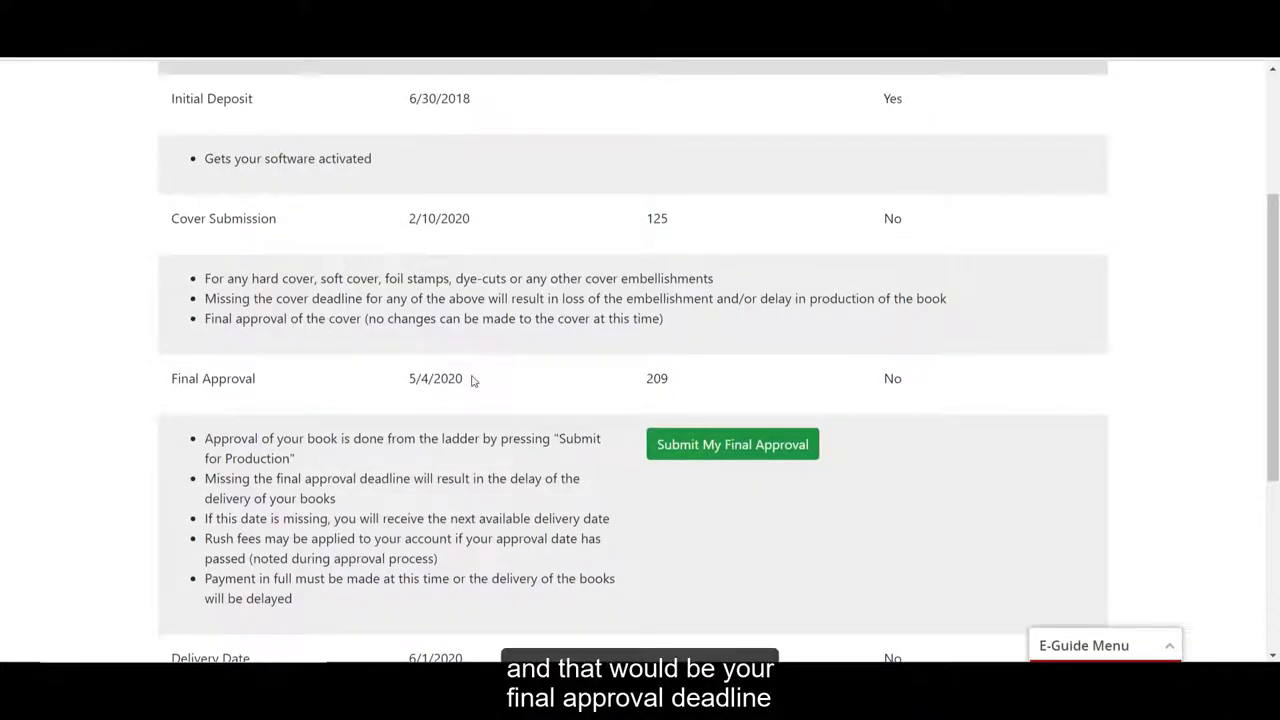
scroll(473, 380, "down", 2)
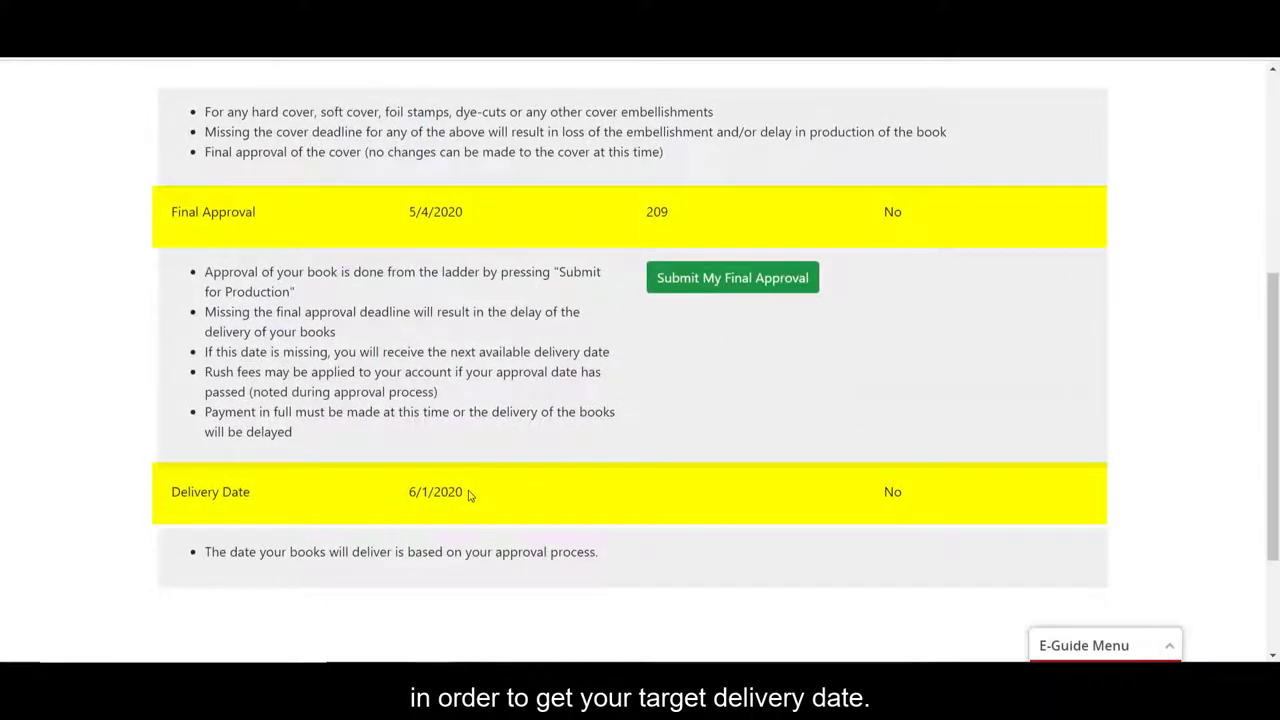
scroll(469, 495, "up", 3)
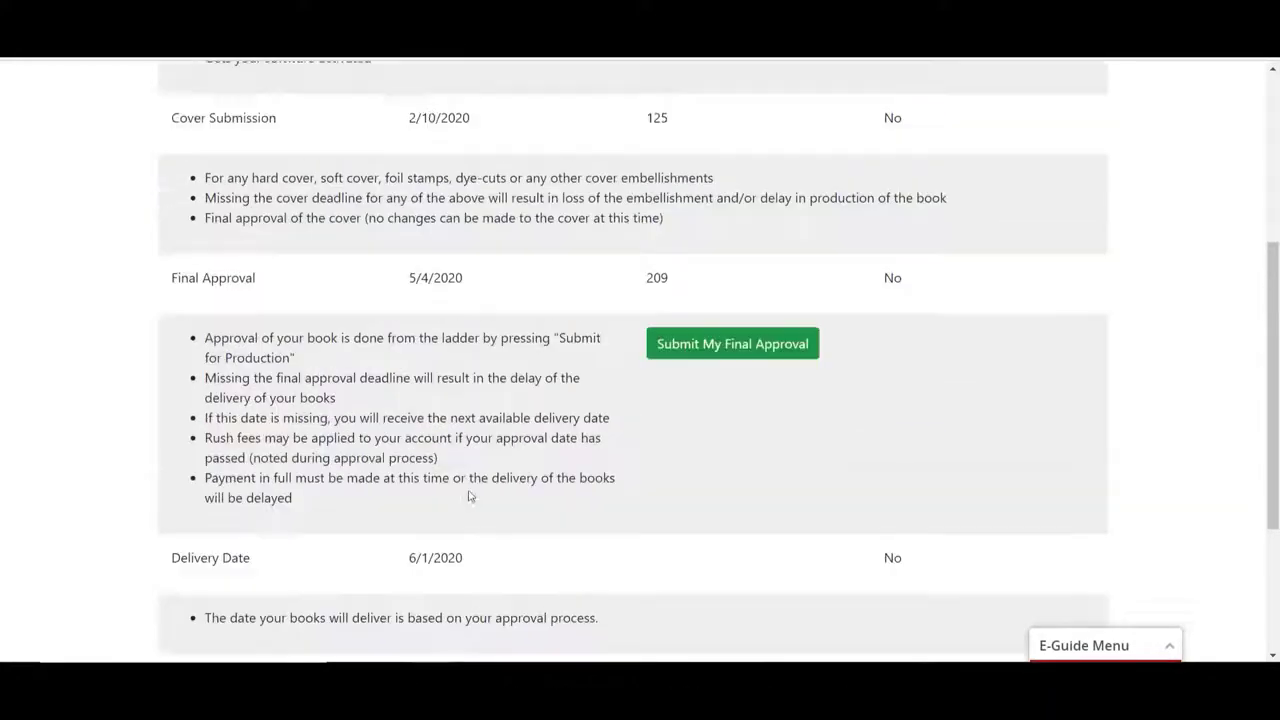
scroll(469, 495, "up", 2)
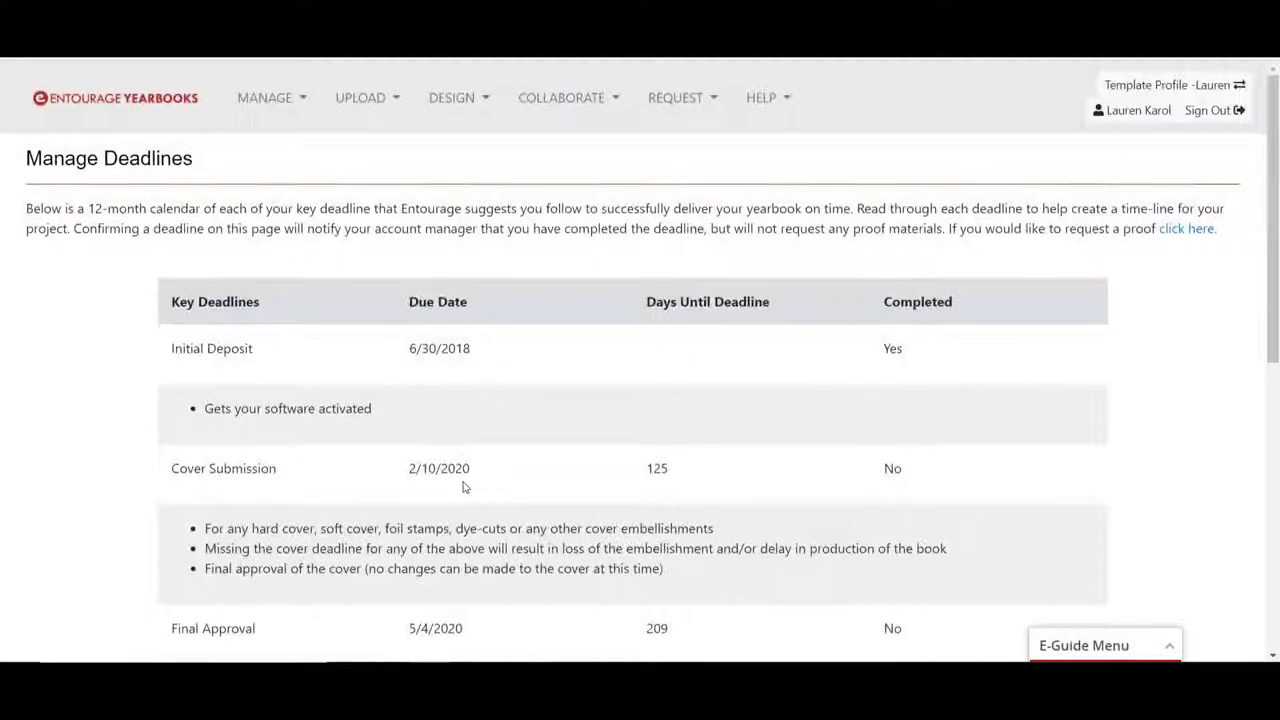
Step: Review Manage LINK's Test poll, online store options and photo-upload permissions for LINK users
left_click(280, 104)
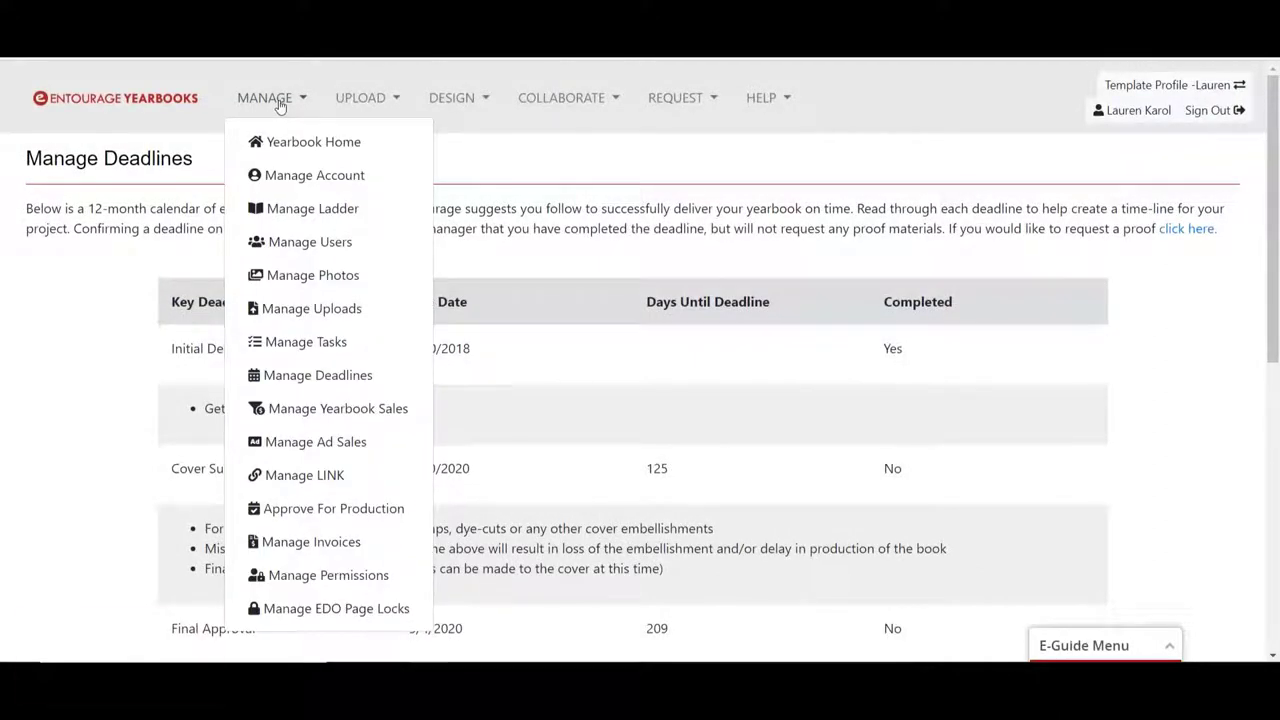
left_click(330, 477)
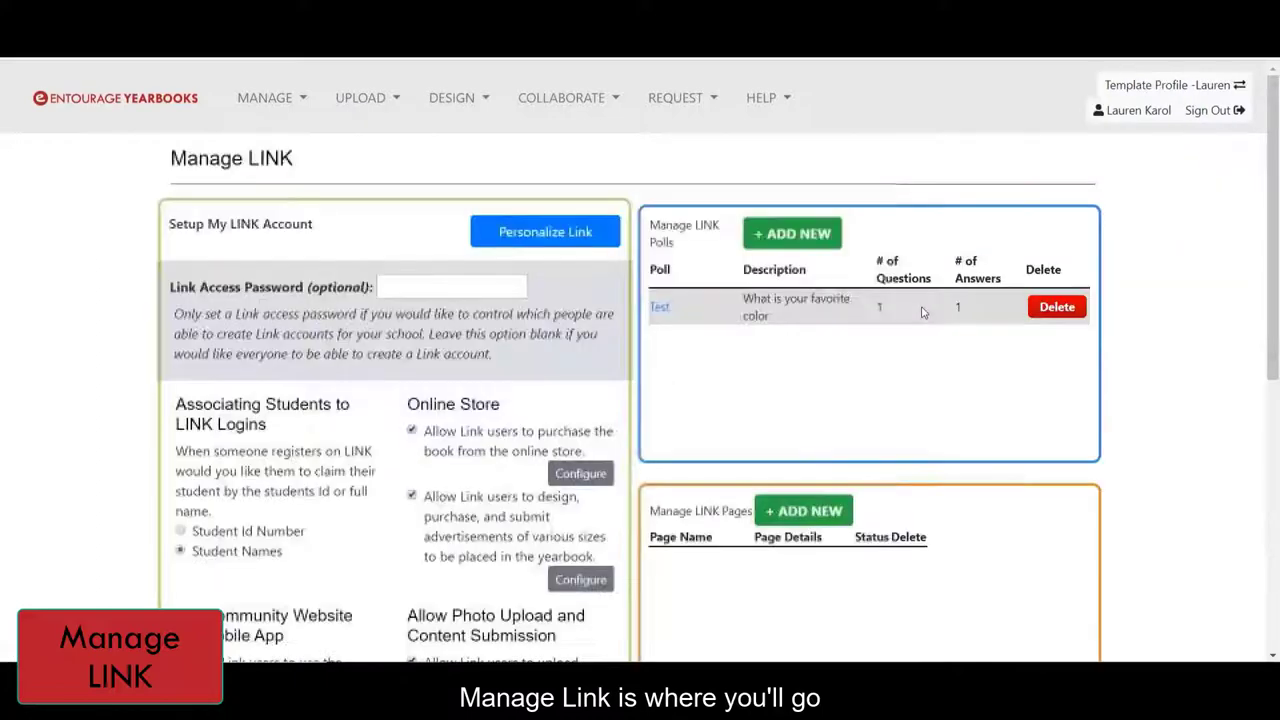
scroll(922, 312, "down", 1)
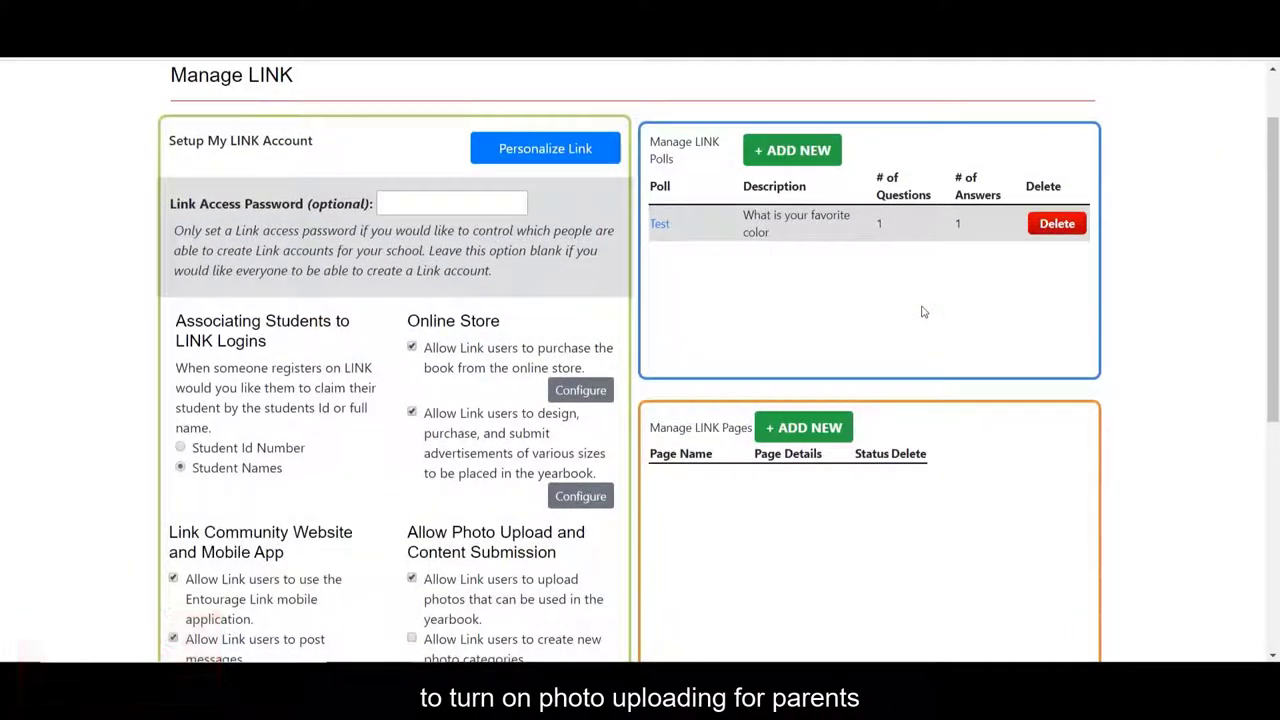
scroll(920, 311, "down", 2)
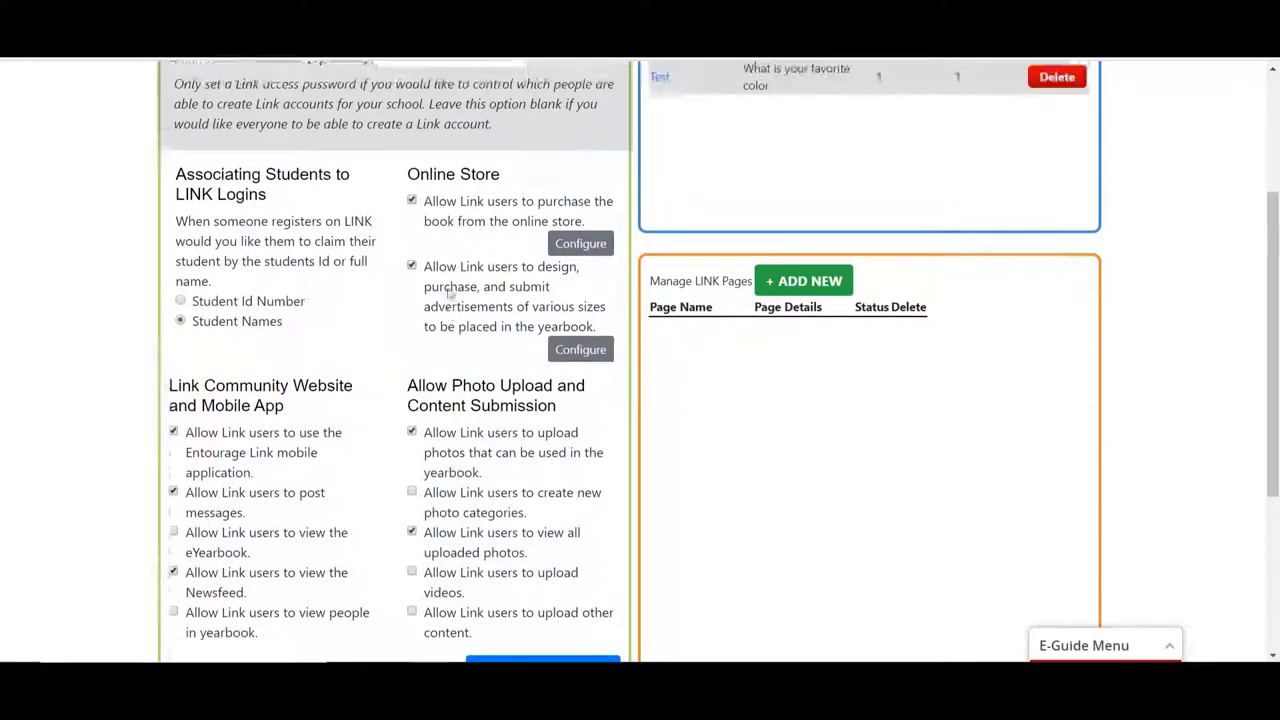
scroll(444, 297, "up", 3)
Step: Go to Manage Invoices to see the two installment invoices, one with $106.62 due
left_click(303, 102)
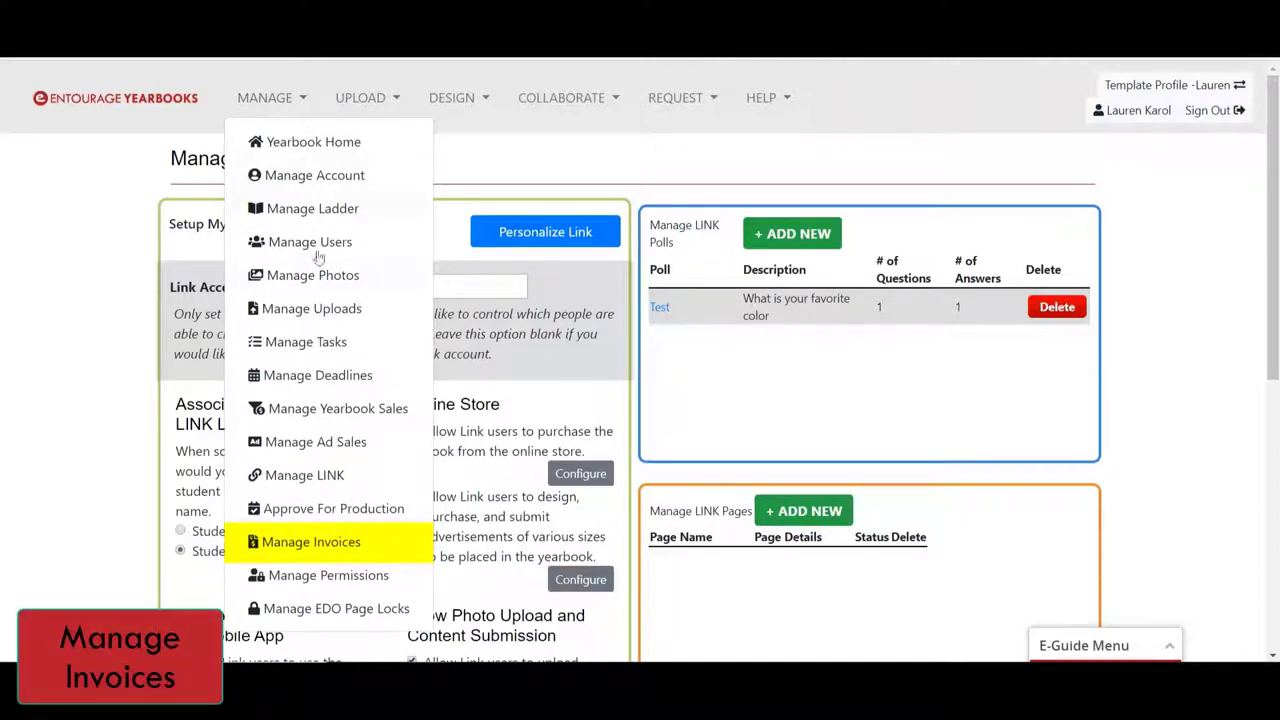
left_click(314, 542)
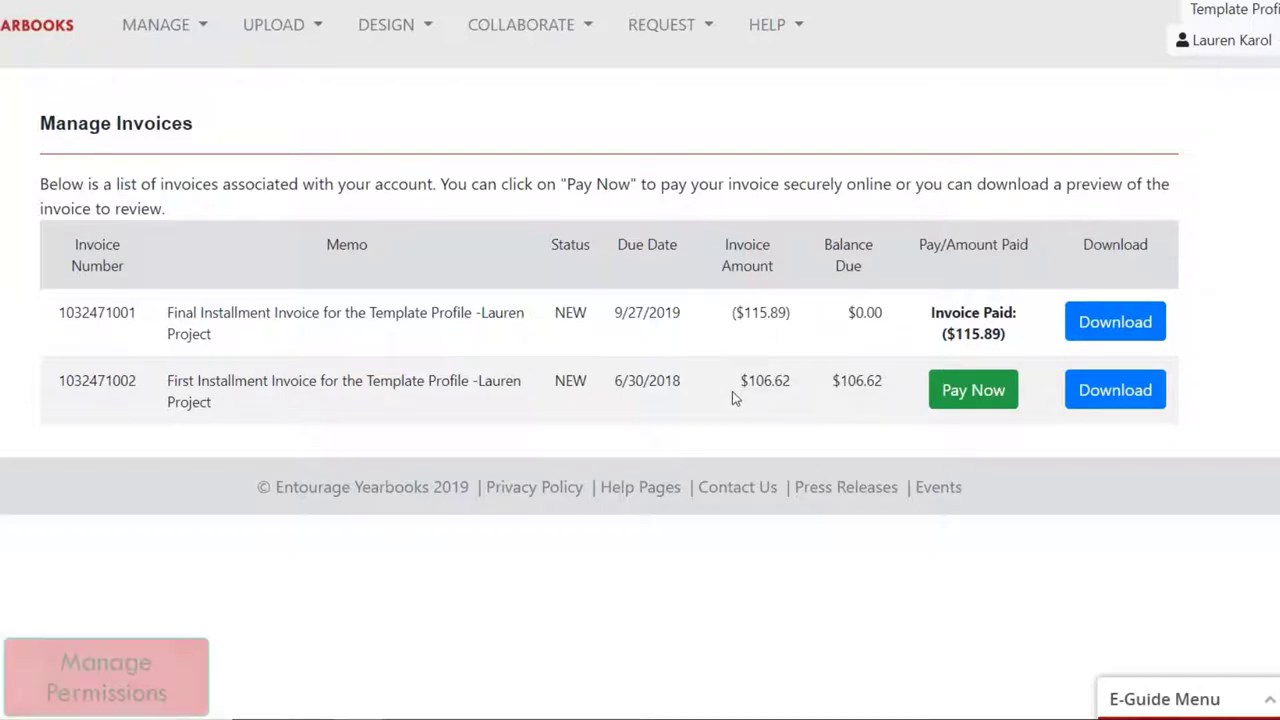
Step: Go to Manage Permissions and review the editor and staff Yes/No settings, like Upload Photos
left_click(160, 24)
left_click(236, 612)
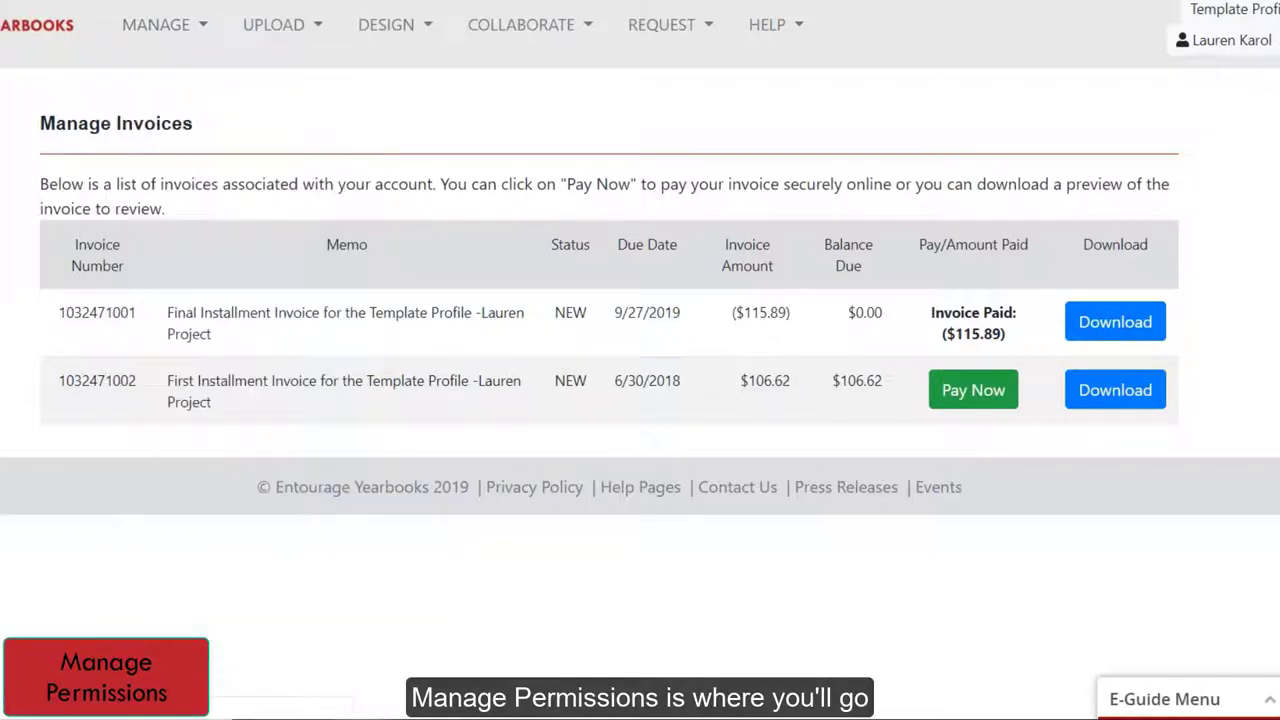
scroll(577, 400, "down", 2)
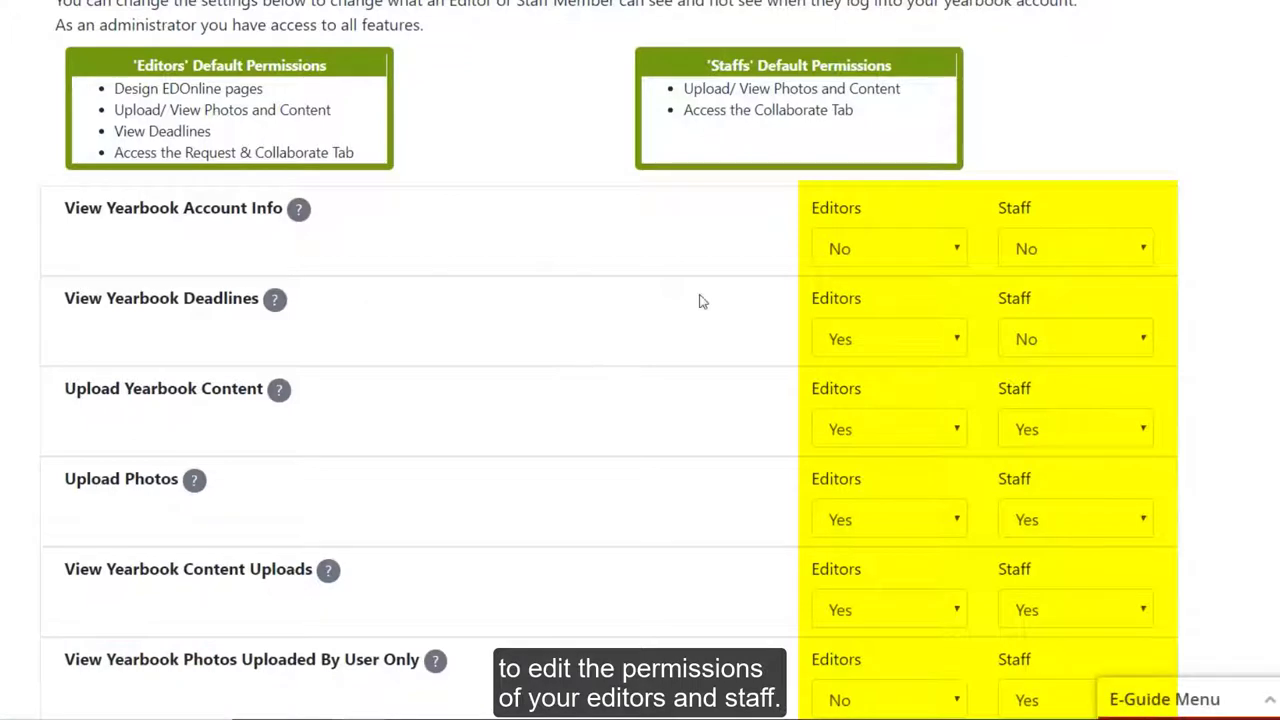
scroll(703, 301, "down", 2)
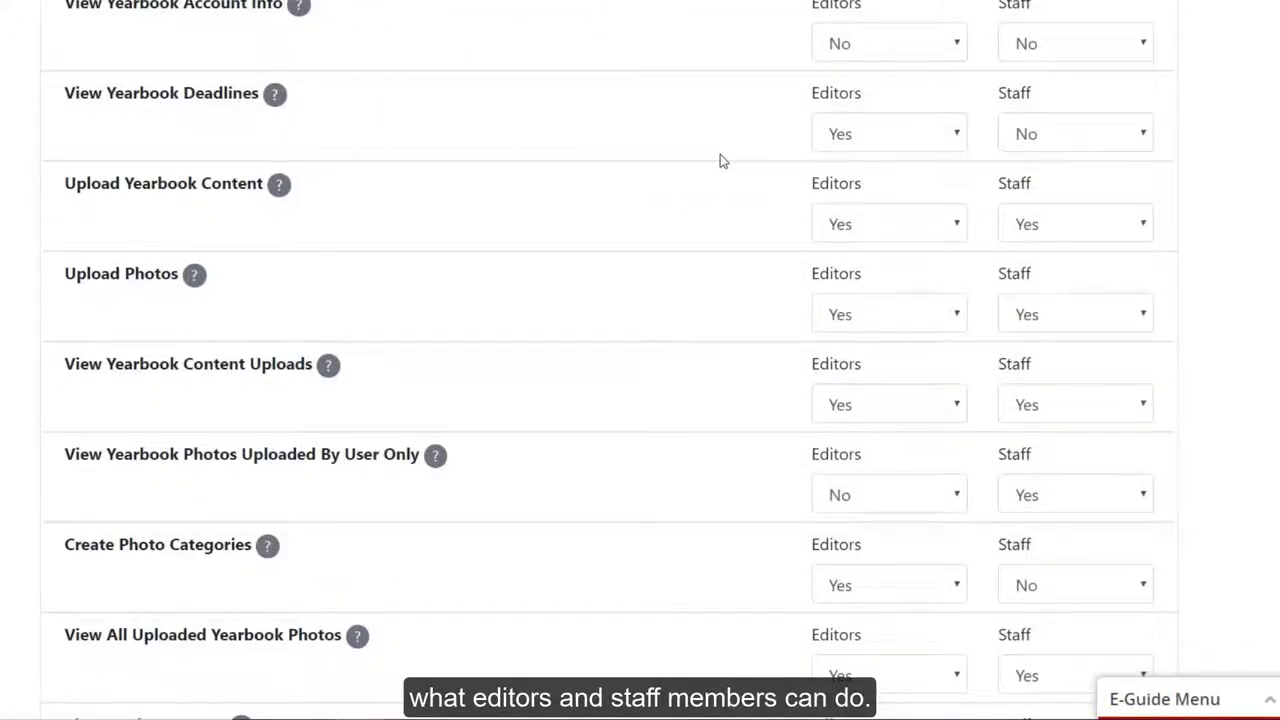
scroll(720, 156, "down", 2)
scroll(720, 156, "up", 4)
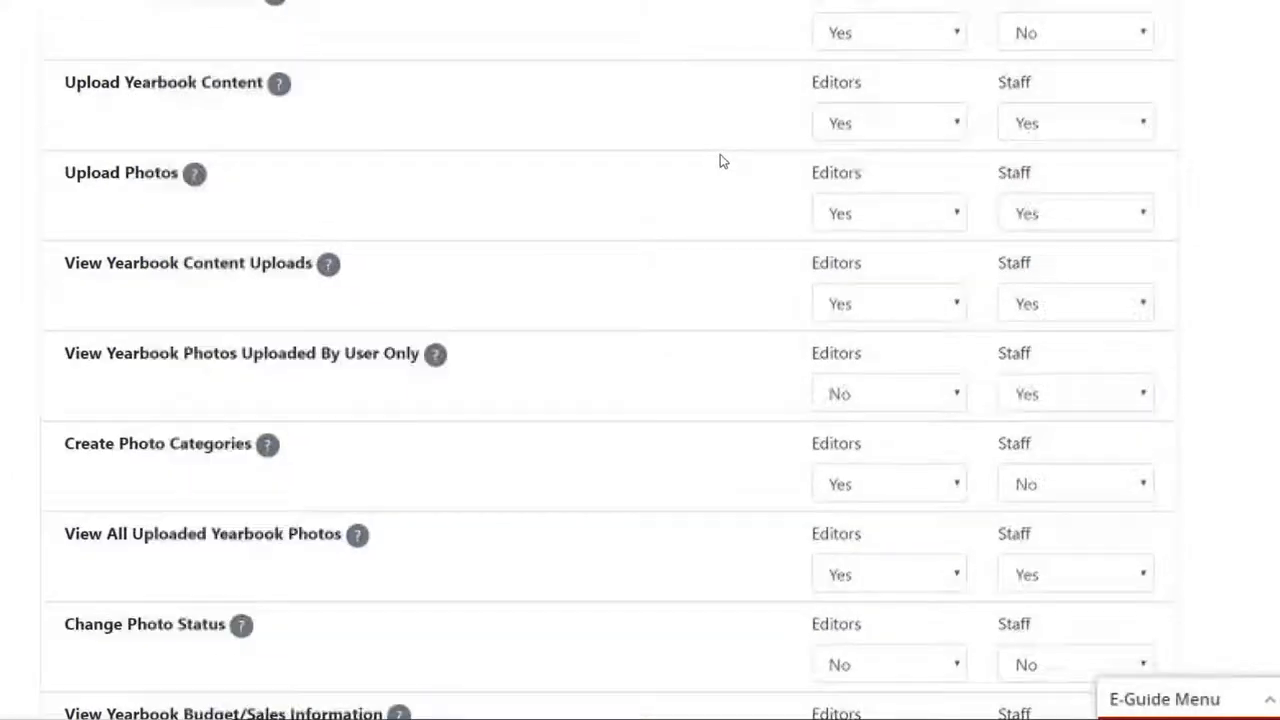
scroll(720, 162, "up", 2)
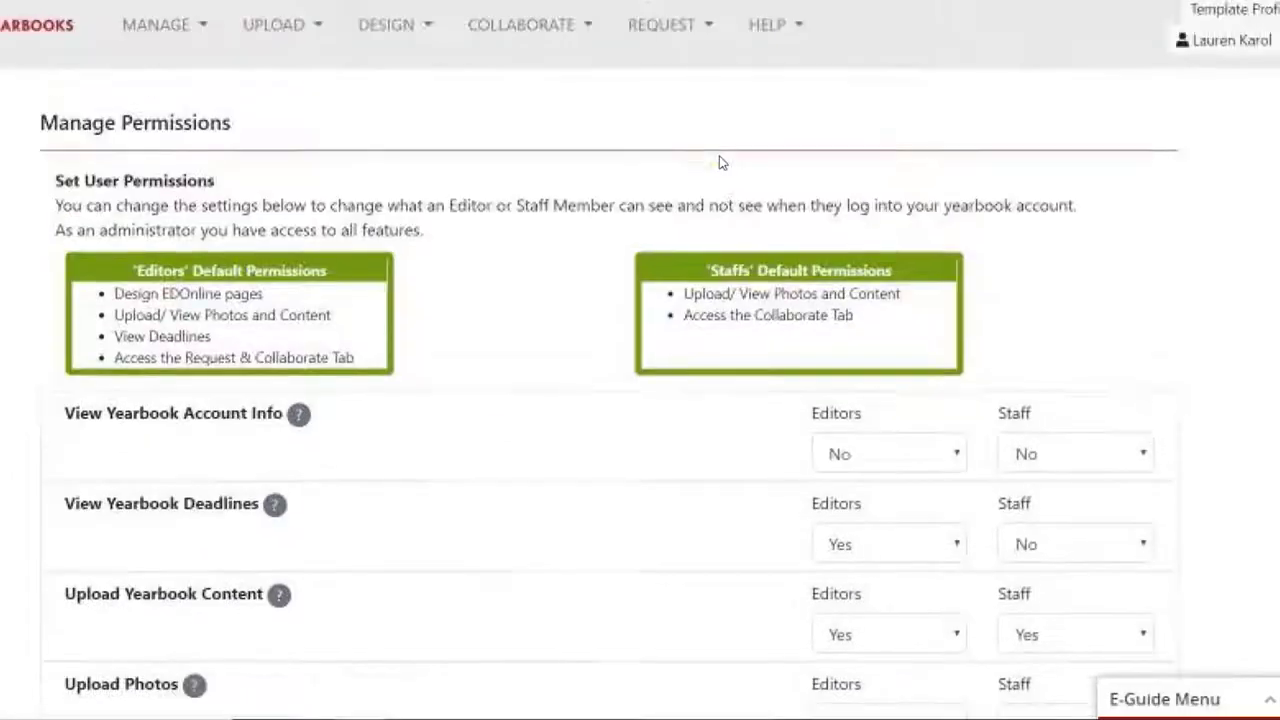
Step: Glance at the Design menu, then go to Collaborate > Explore for templates, gallery and themes
left_click(401, 36)
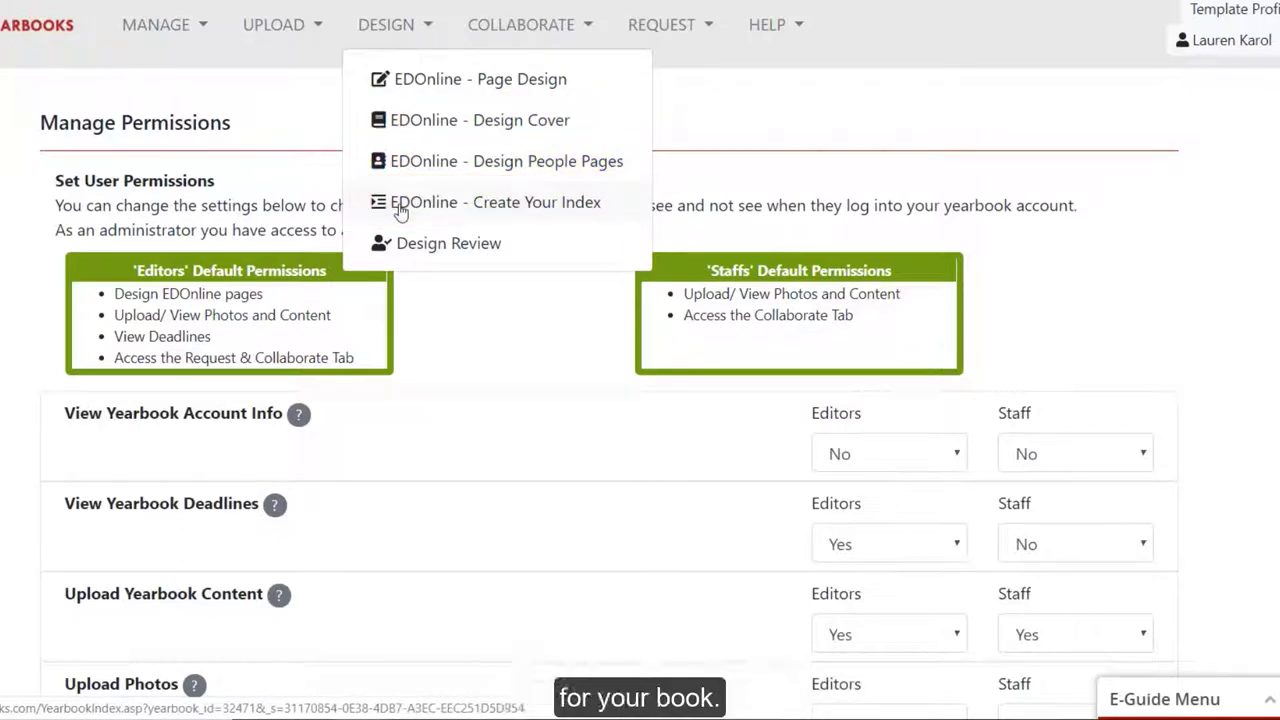
left_click(500, 26)
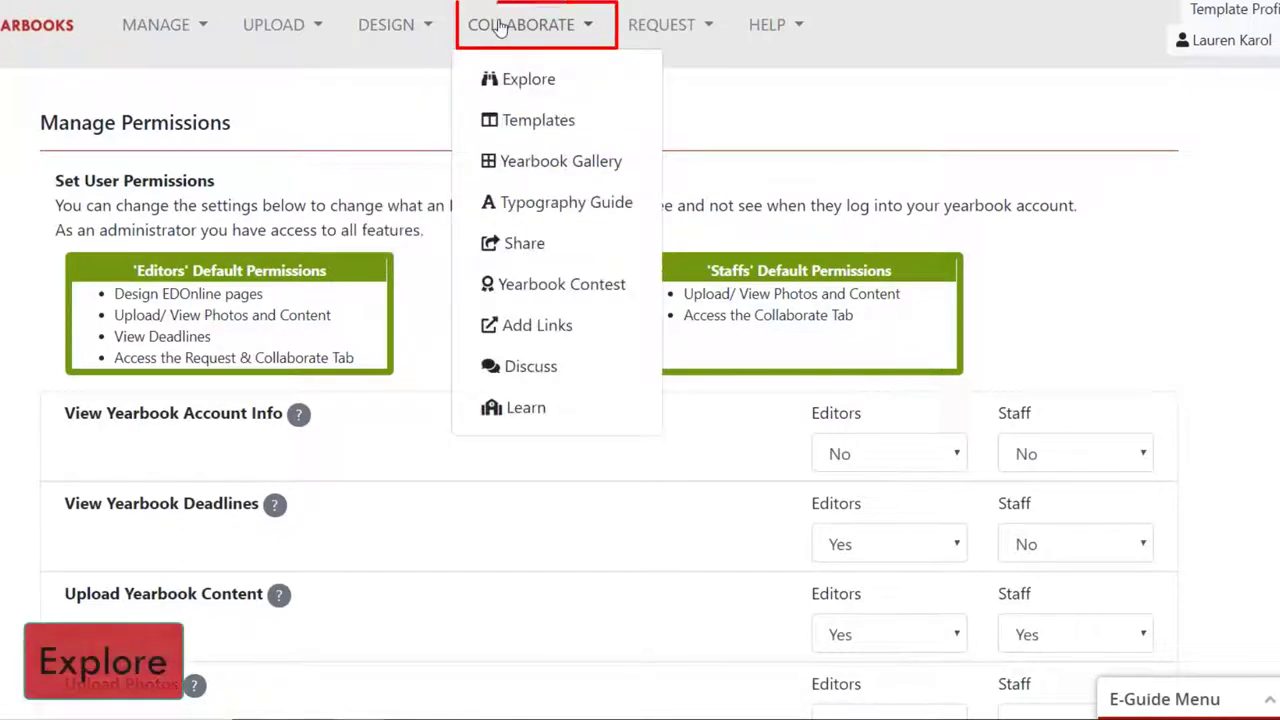
left_click(506, 78)
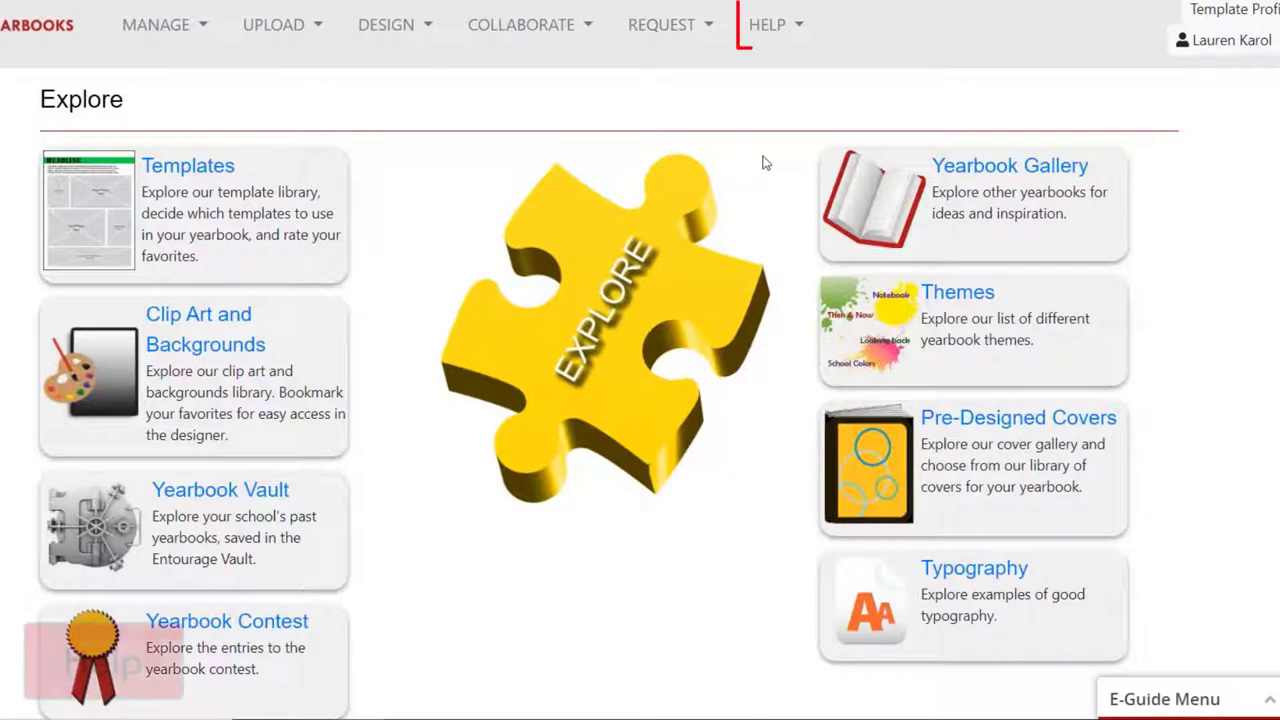
Step: Open the Help Site's Help Videos and browse the EDOnline Designer, LINK and website tutorials
left_click(765, 30)
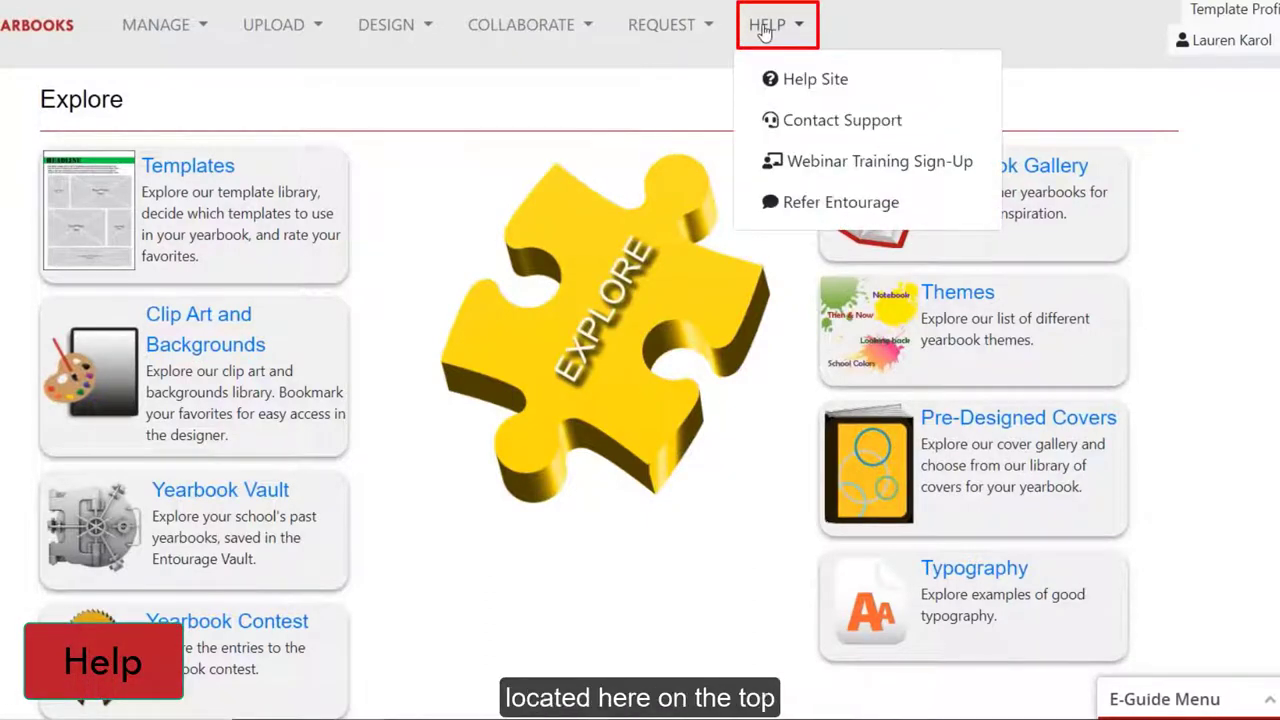
left_click(779, 84)
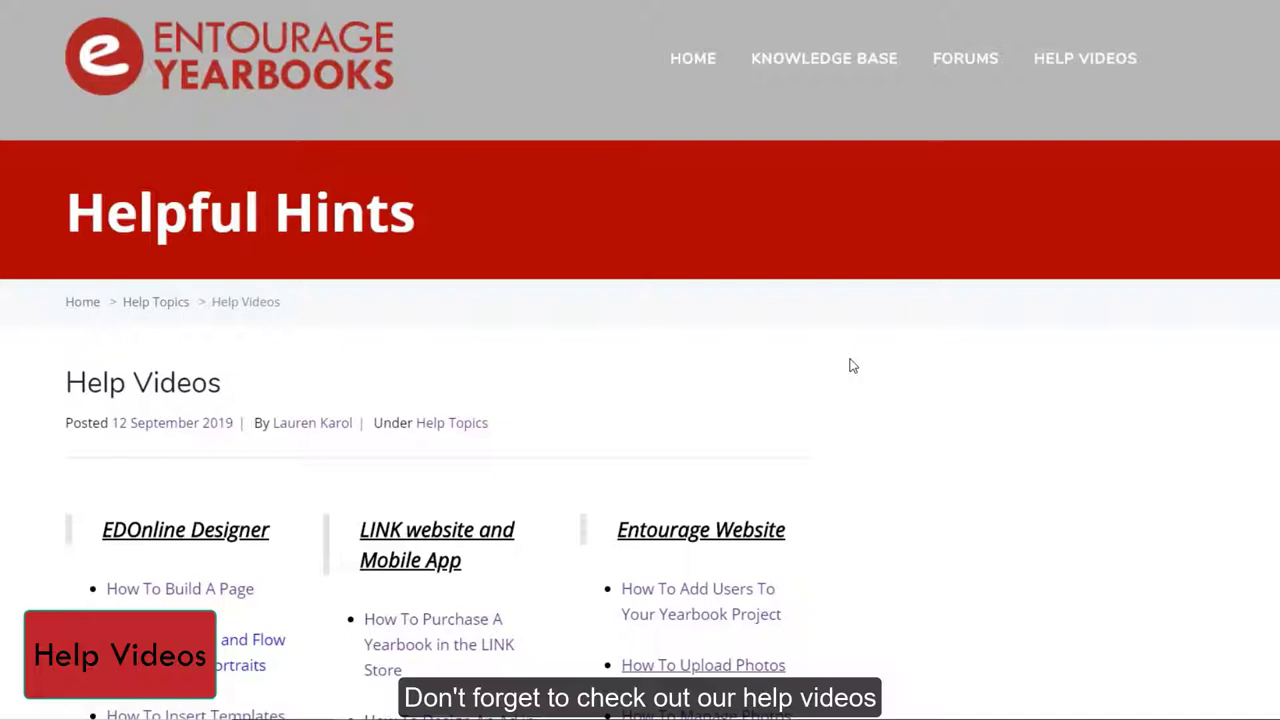
scroll(852, 366, "down", 4)
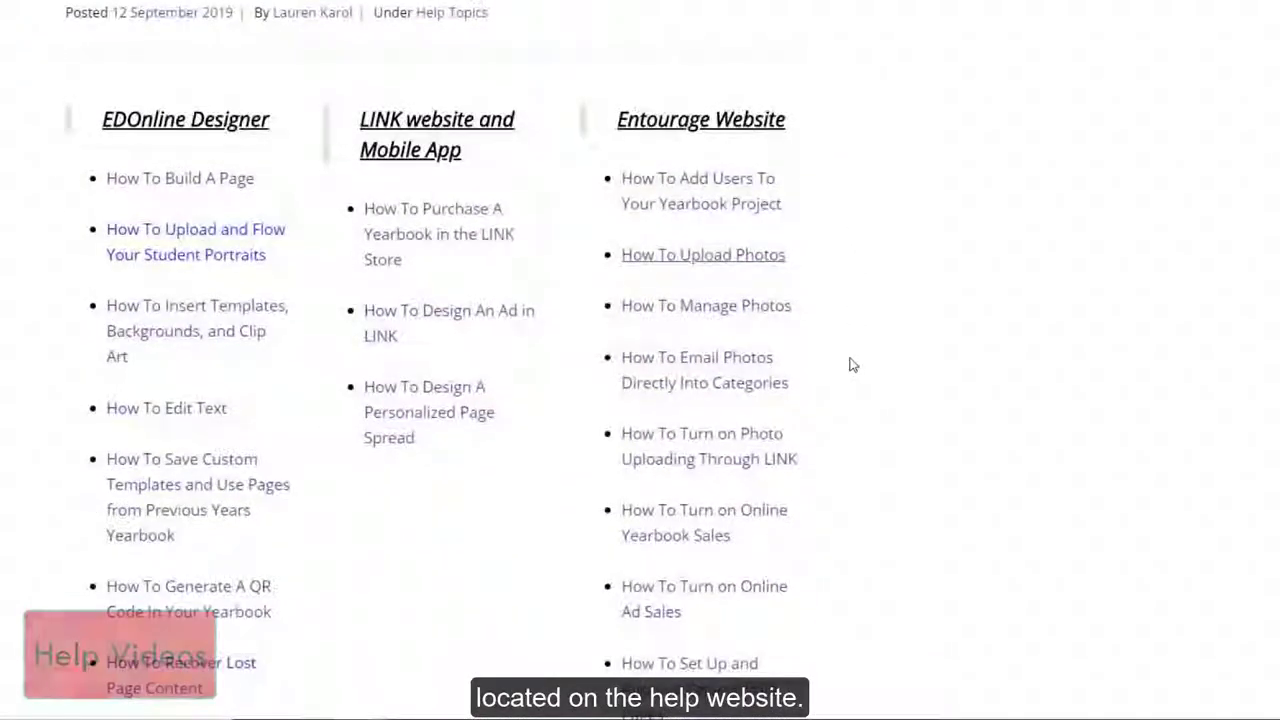
scroll(852, 364, "down", 1)
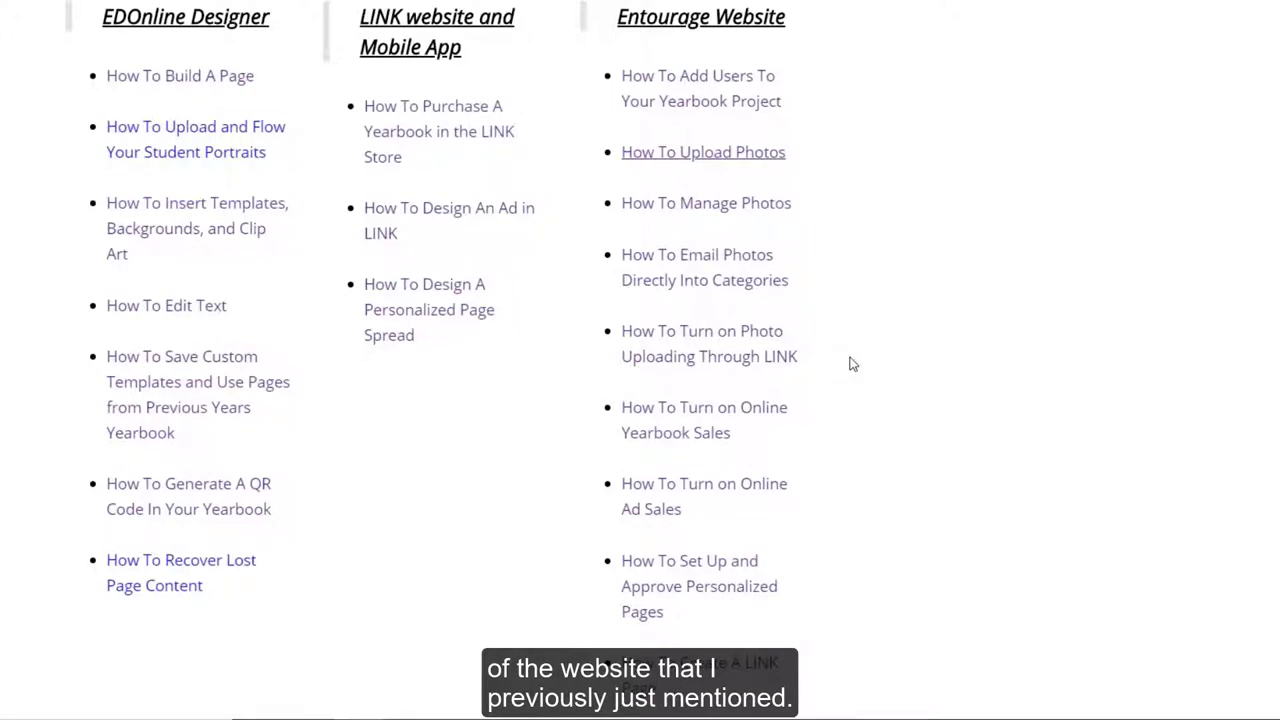
scroll(852, 363, "up", 4)
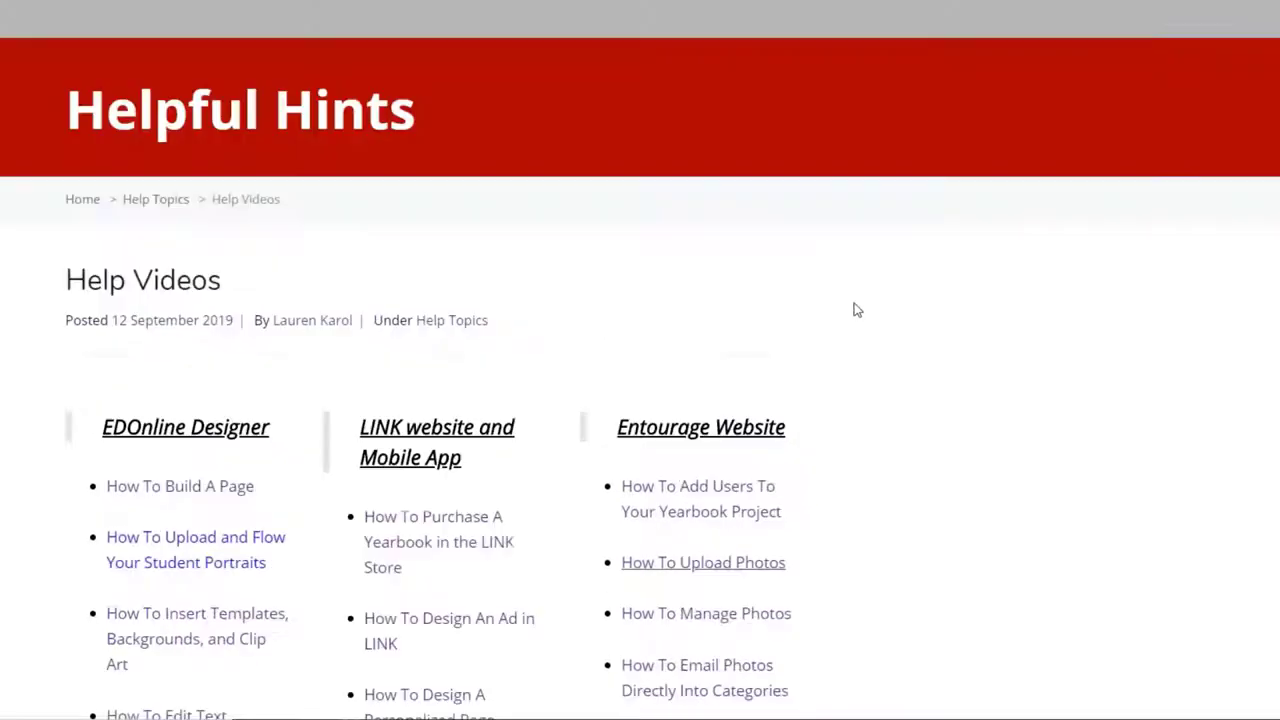